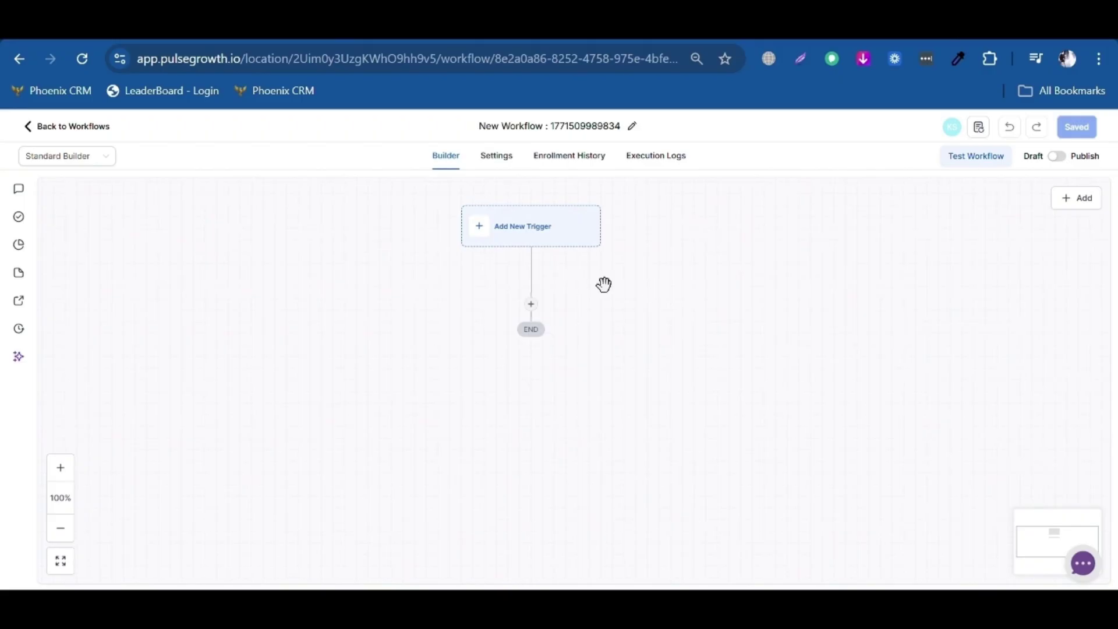
Step: Look through the triggers available for starting the workflow, from the contact events to the Google Ads group
left_click(529, 236)
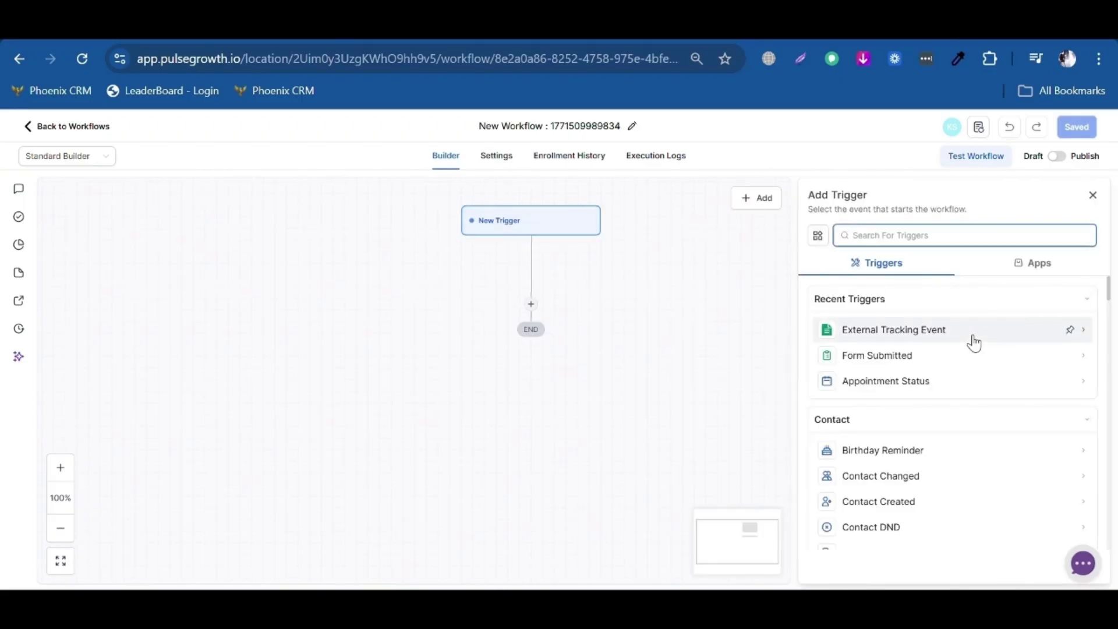
scroll(959, 347, "down", 2)
scroll(930, 370, "down", 2)
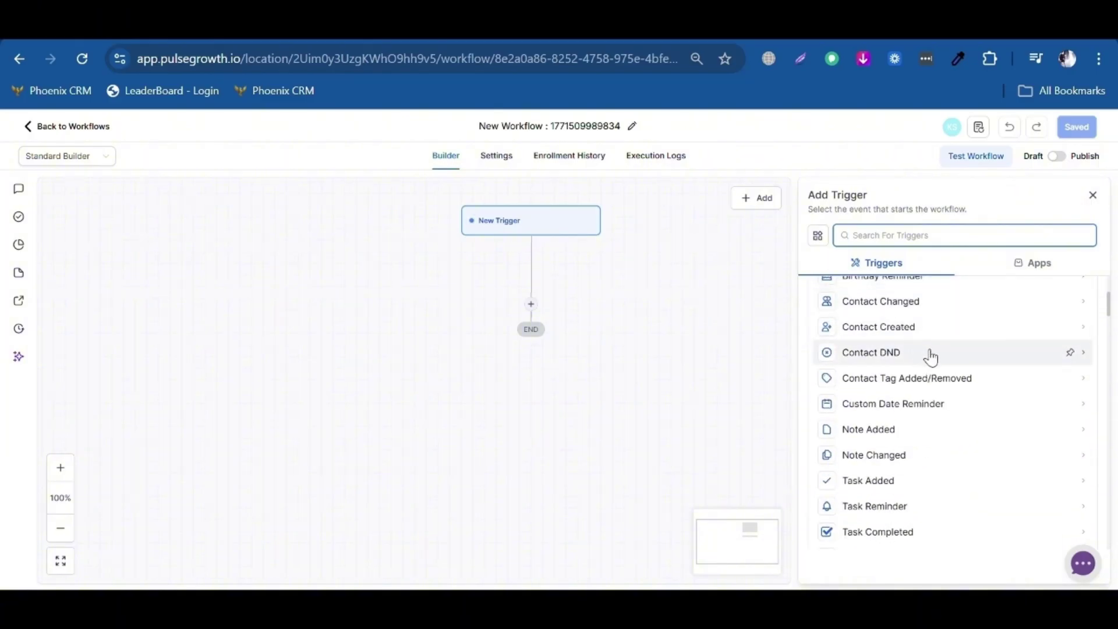
scroll(946, 414, "down", 3)
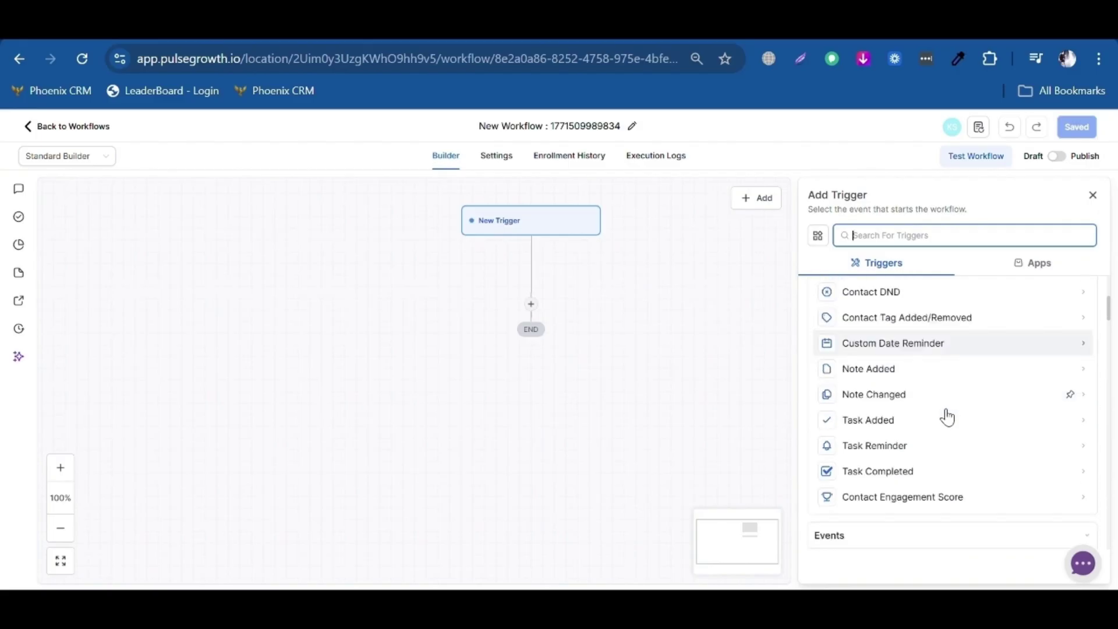
scroll(932, 405, "down", 3)
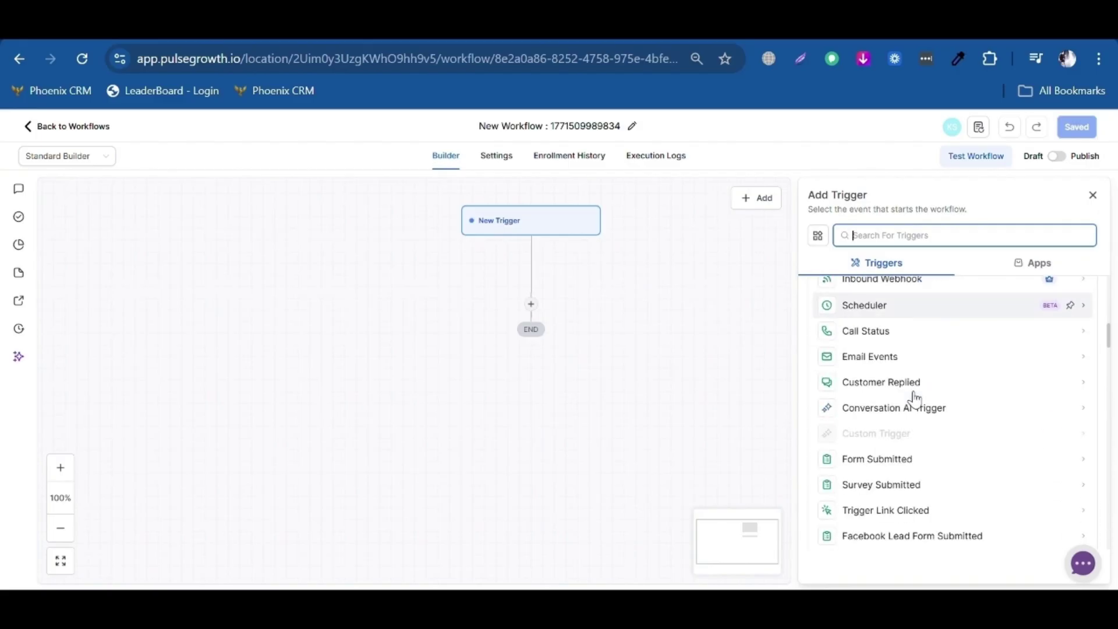
scroll(907, 364, "down", 3)
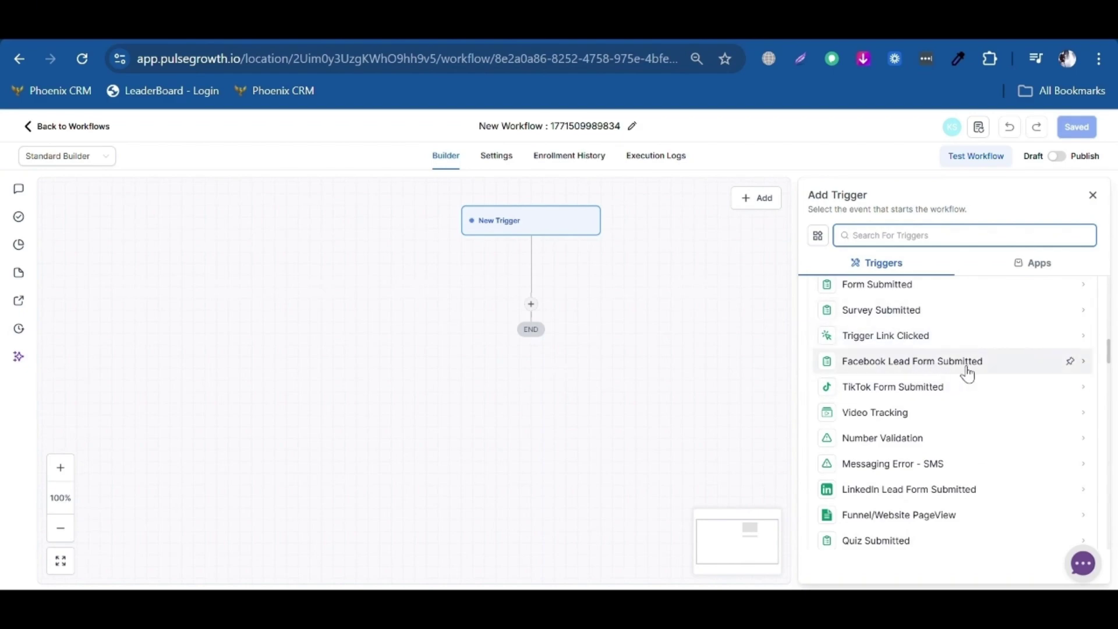
scroll(955, 402, "down", 2)
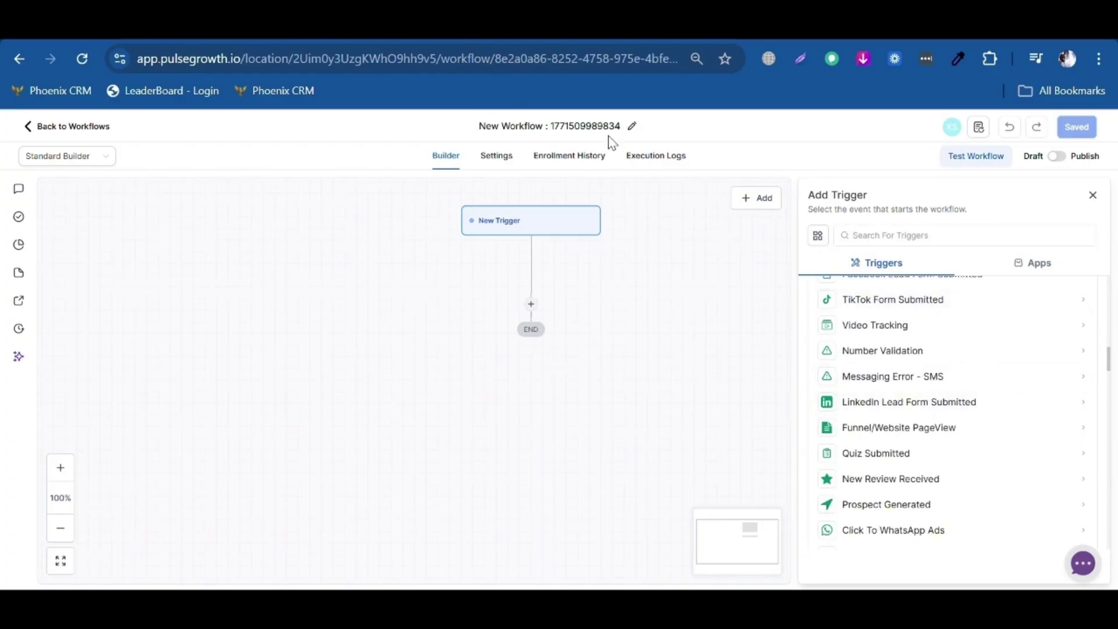
scroll(903, 425, "down", 10)
scroll(906, 431, "down", 8)
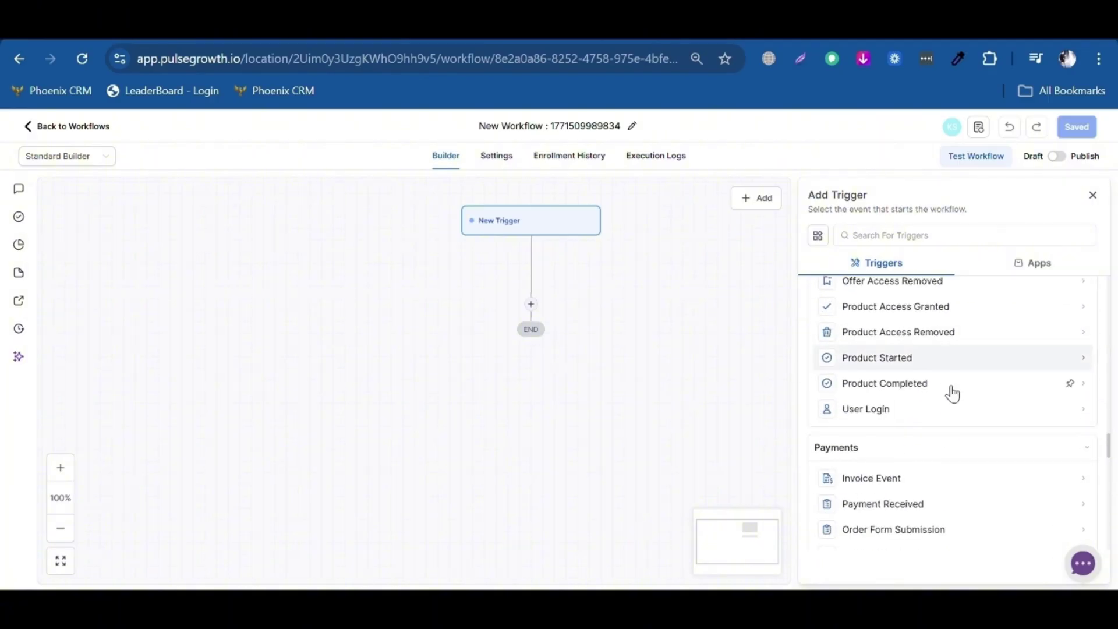
scroll(949, 392, "down", 10)
scroll(938, 460, "down", 1)
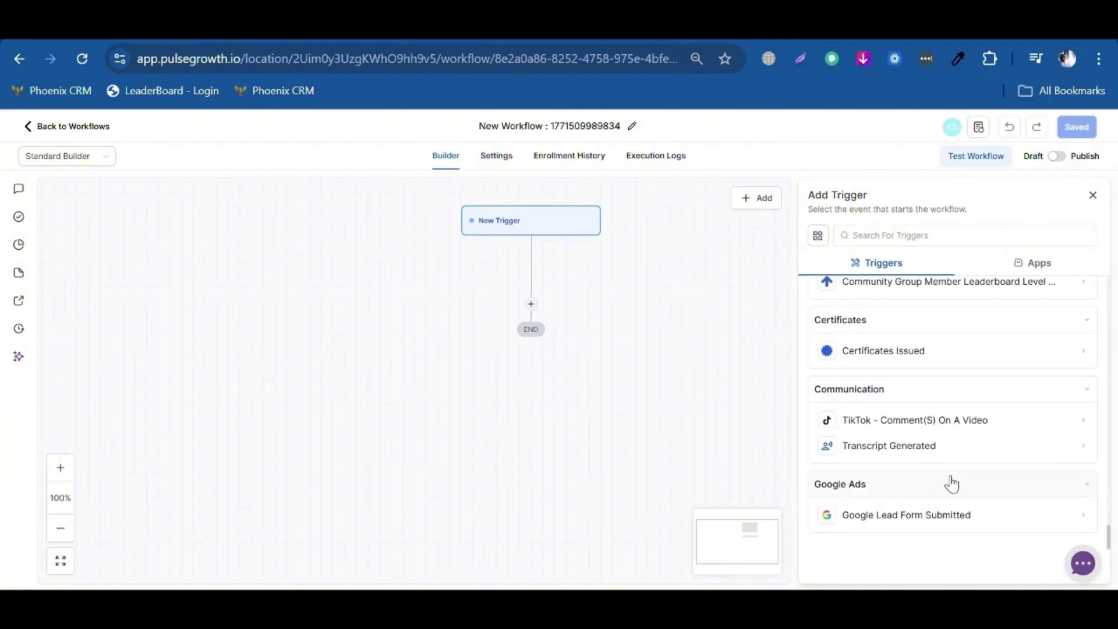
left_click(1092, 197)
Step: Look through the actions available for the workflow, from the contact actions to the communication and send data groups
left_click(527, 301)
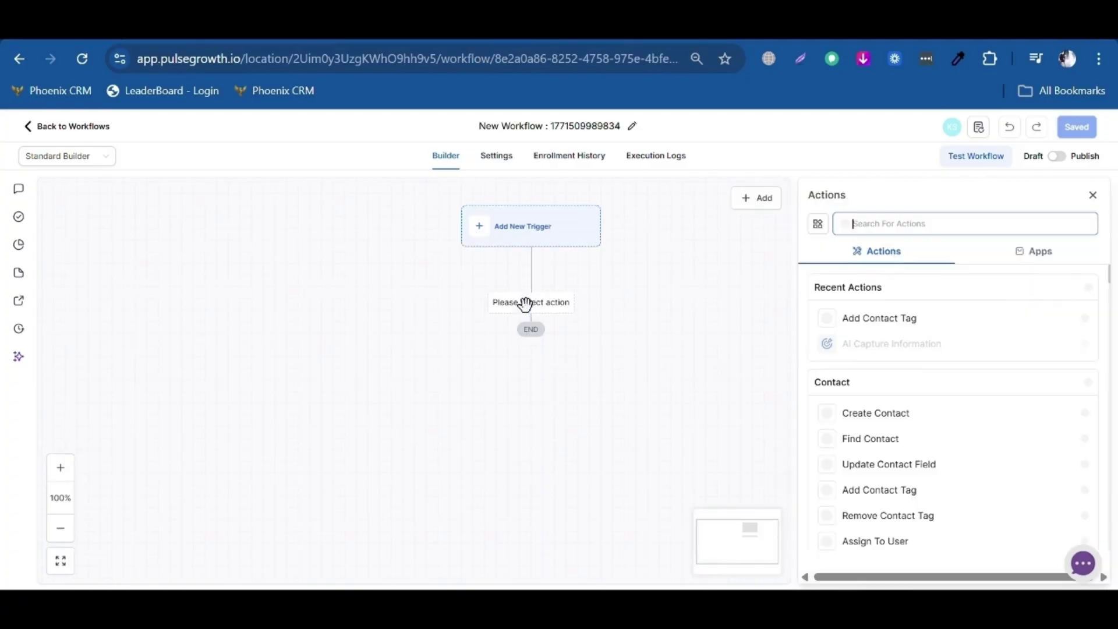
scroll(906, 303, "down", 3)
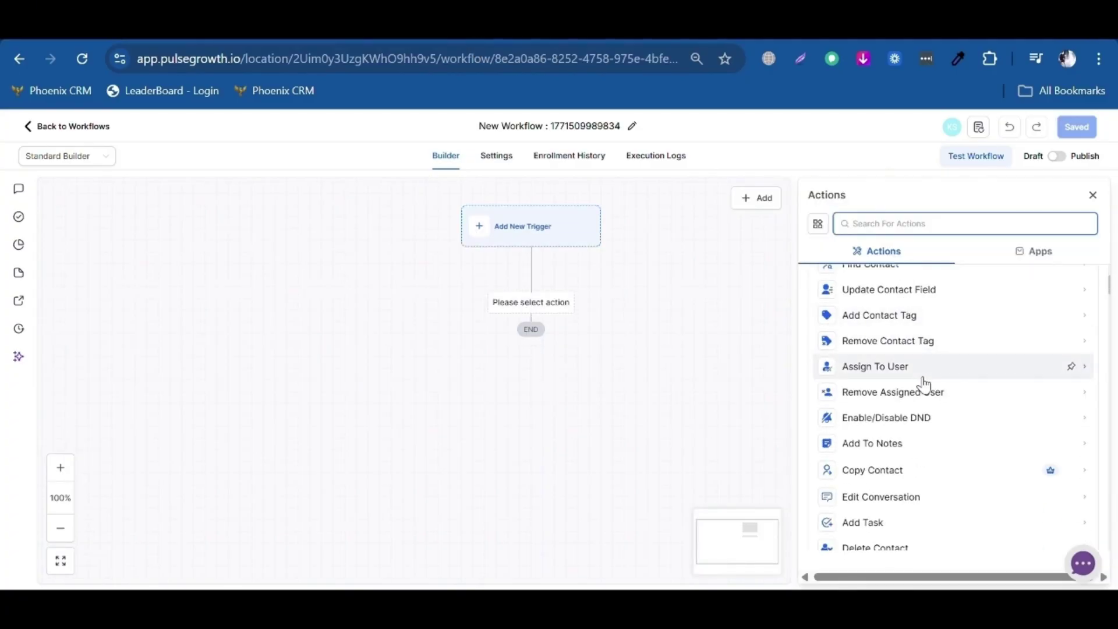
scroll(912, 347, "down", 6)
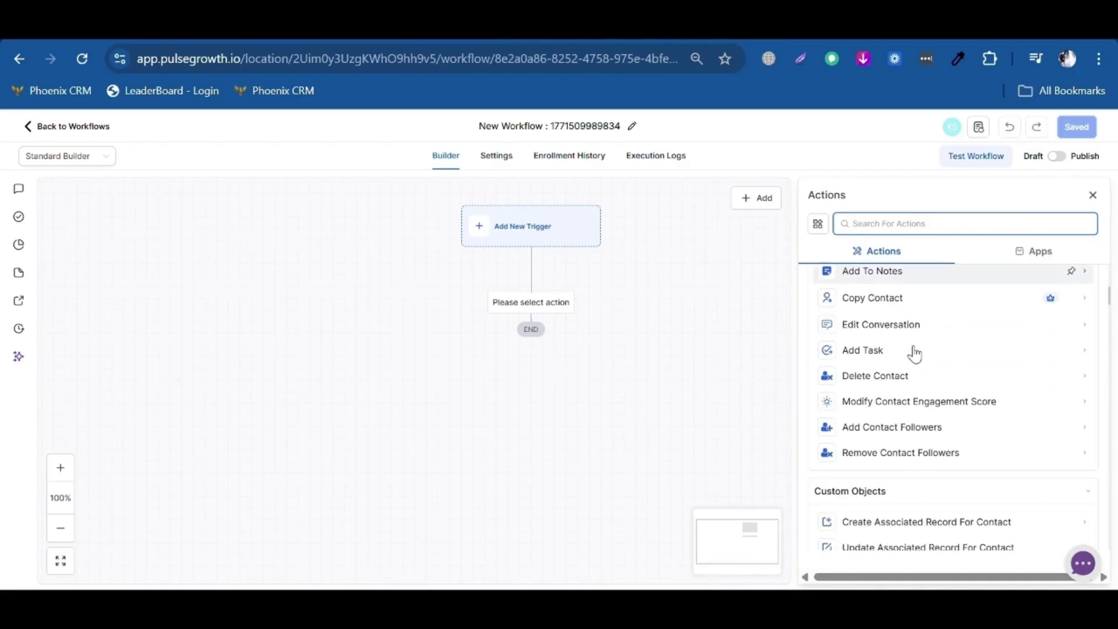
scroll(908, 385, "down", 4)
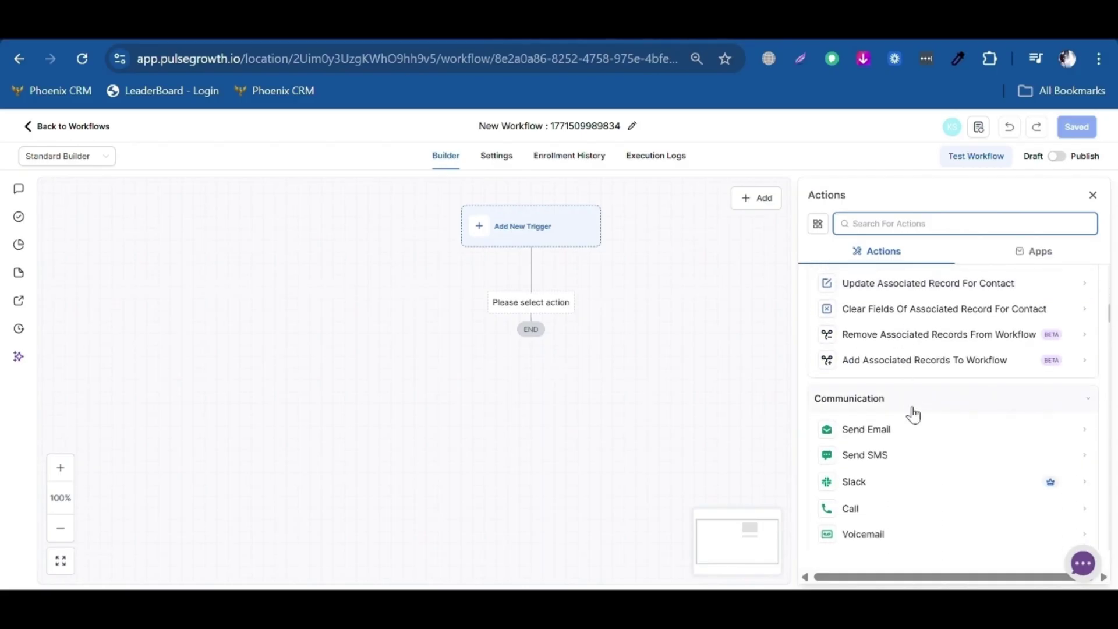
scroll(894, 369, "up", 1)
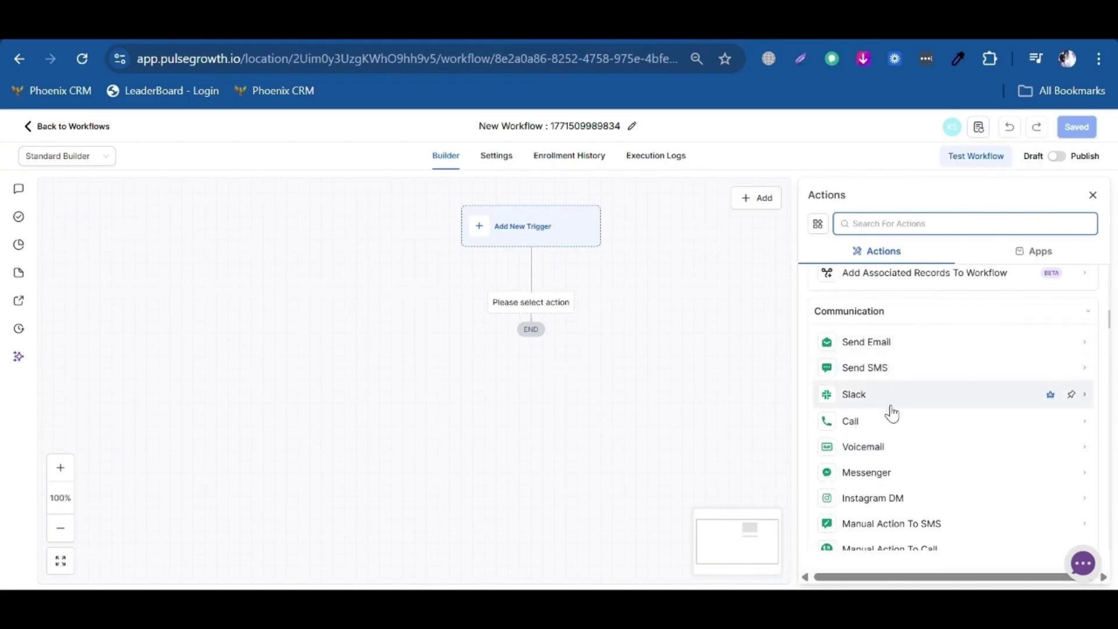
scroll(883, 420, "down", 1)
scroll(932, 402, "down", 1)
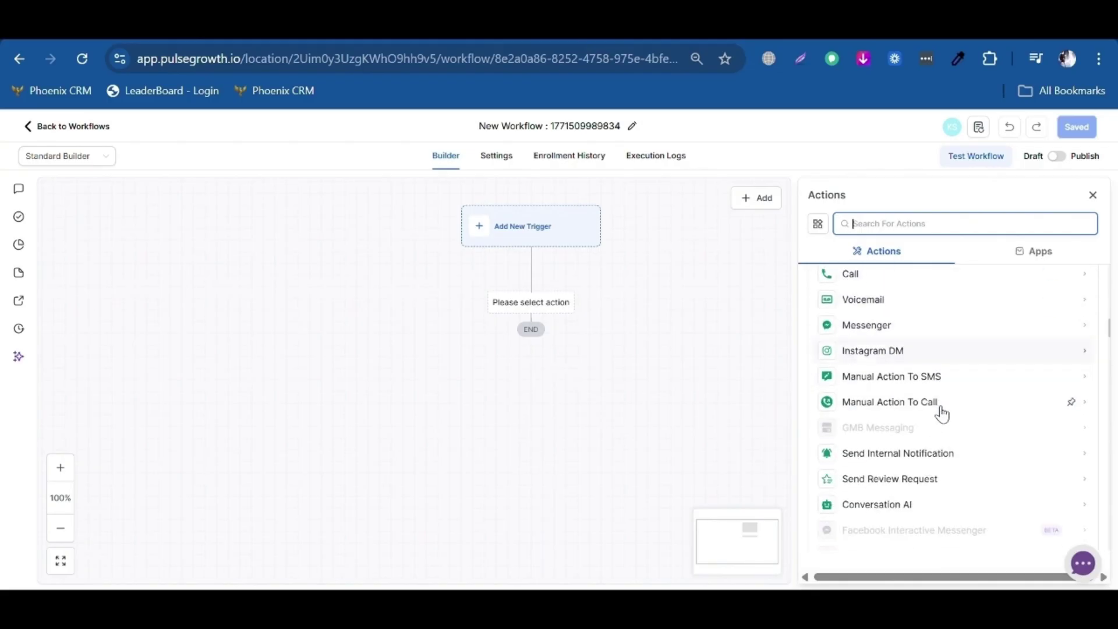
scroll(942, 385, "down", 1)
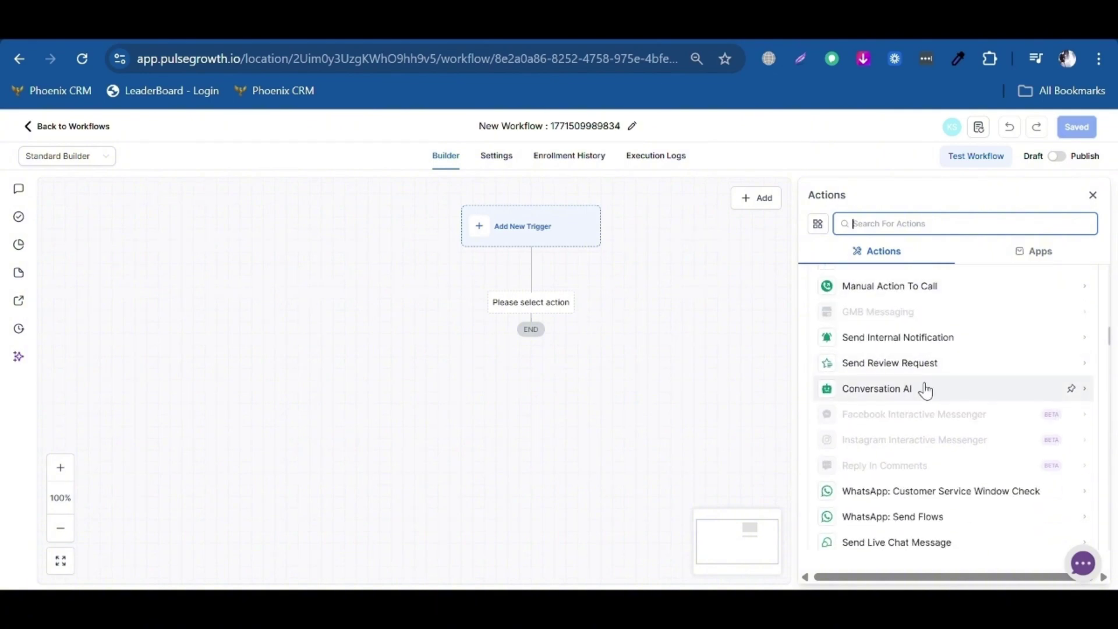
scroll(925, 387, "down", 2)
scroll(923, 361, "down", 5)
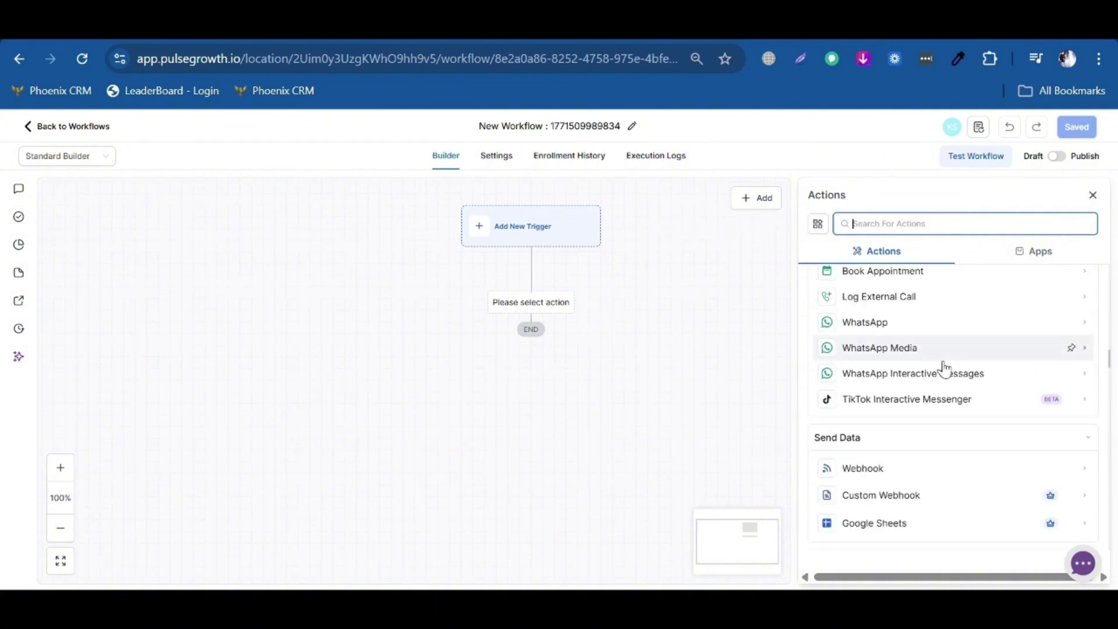
Step: Search the triggers for "form" and choose Form Submitted as the workflow's trigger
left_click(916, 235)
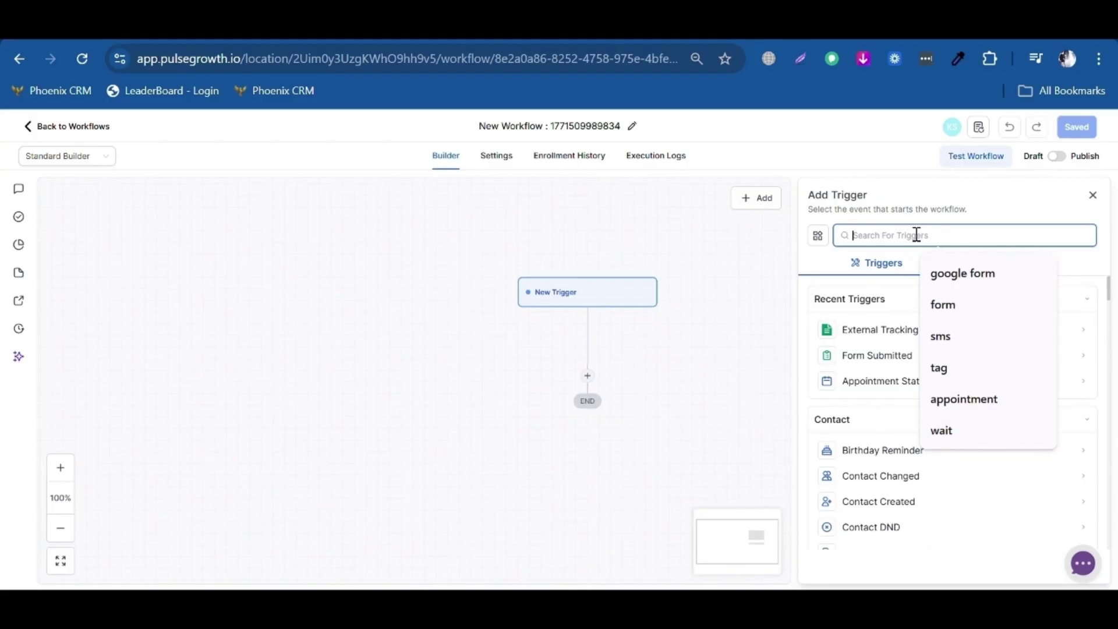
type("form")
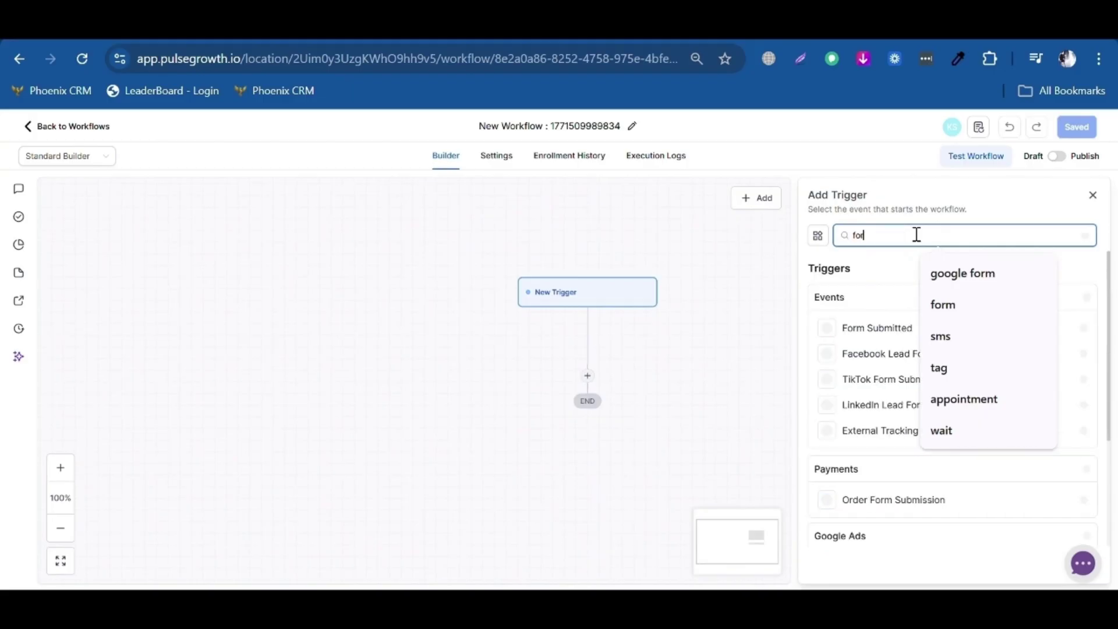
left_click(902, 331)
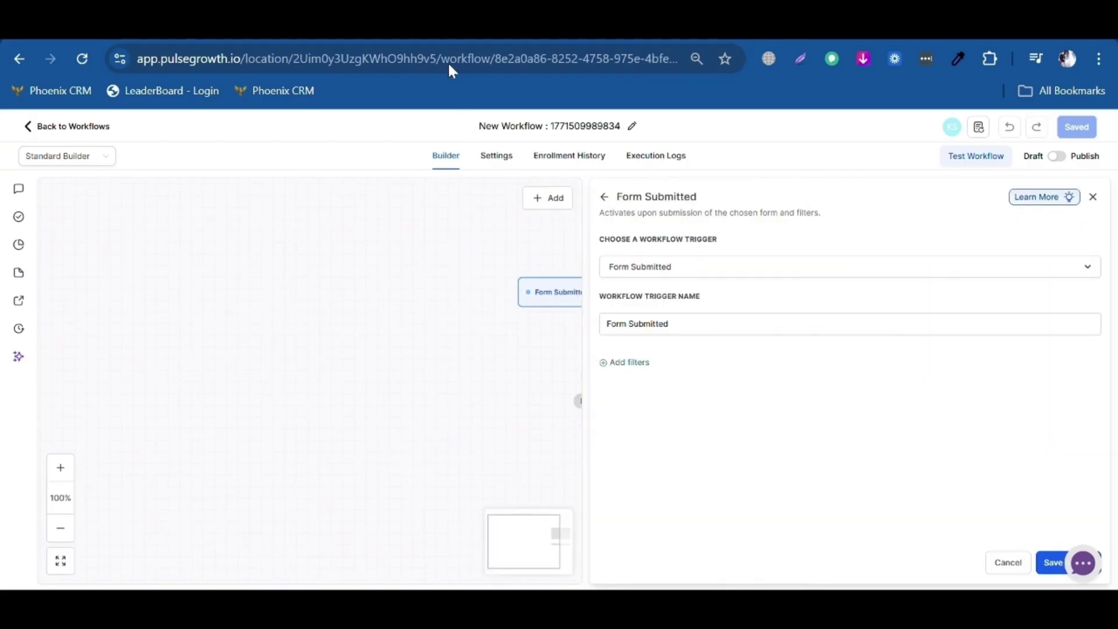
Step: Add a "Form is" filter for Form 38 to the Form Submitted trigger and save the trigger
left_click(637, 367)
left_click(744, 385)
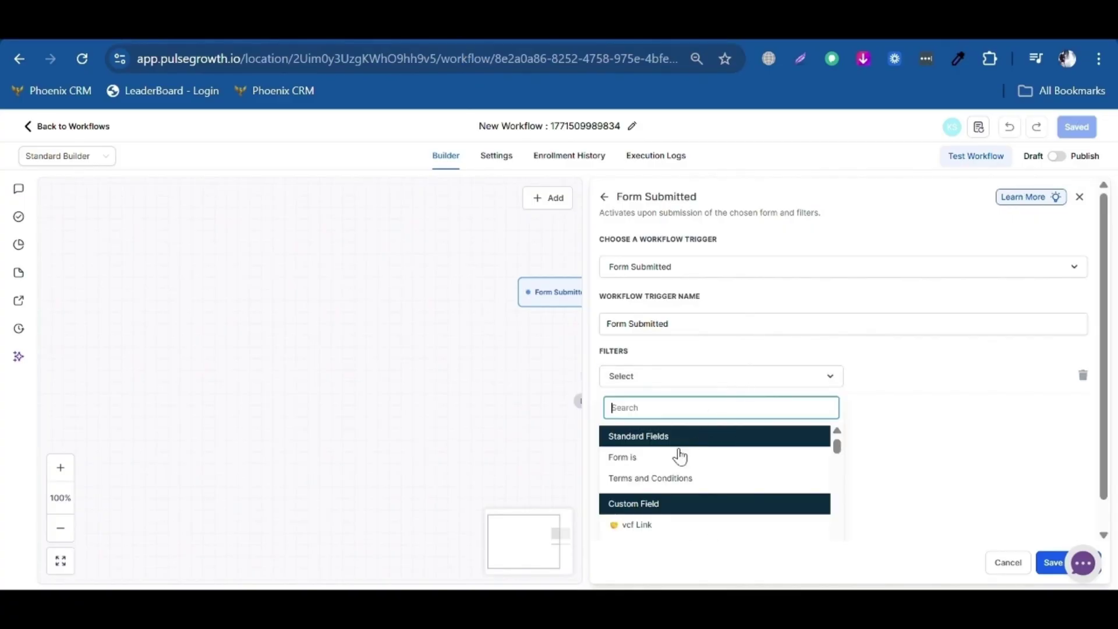
left_click(669, 457)
left_click(902, 389)
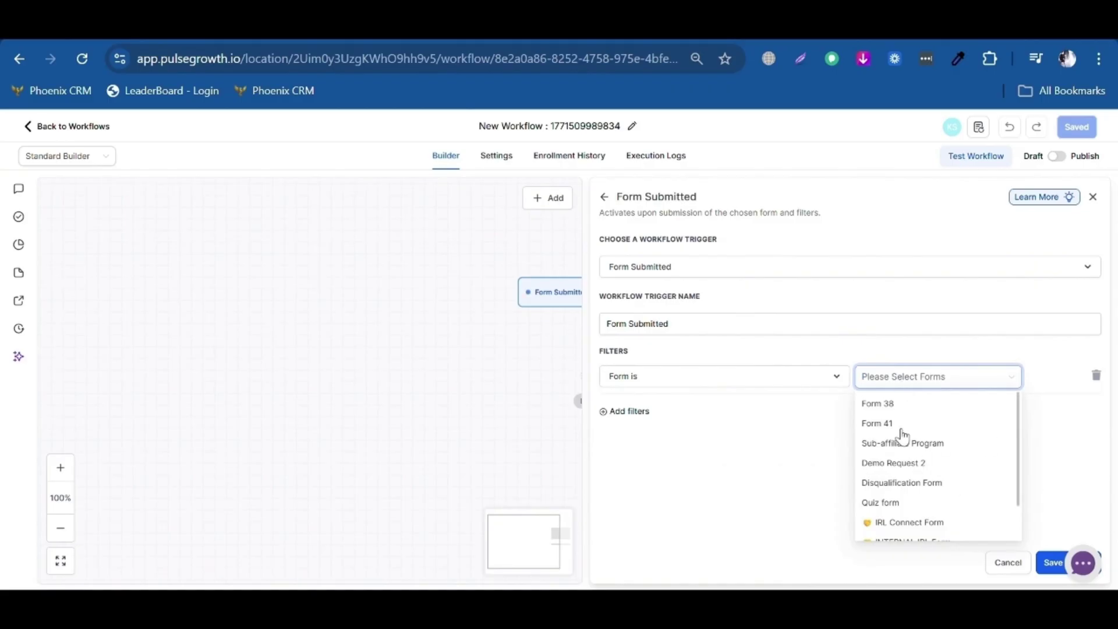
left_click(904, 406)
left_click(768, 506)
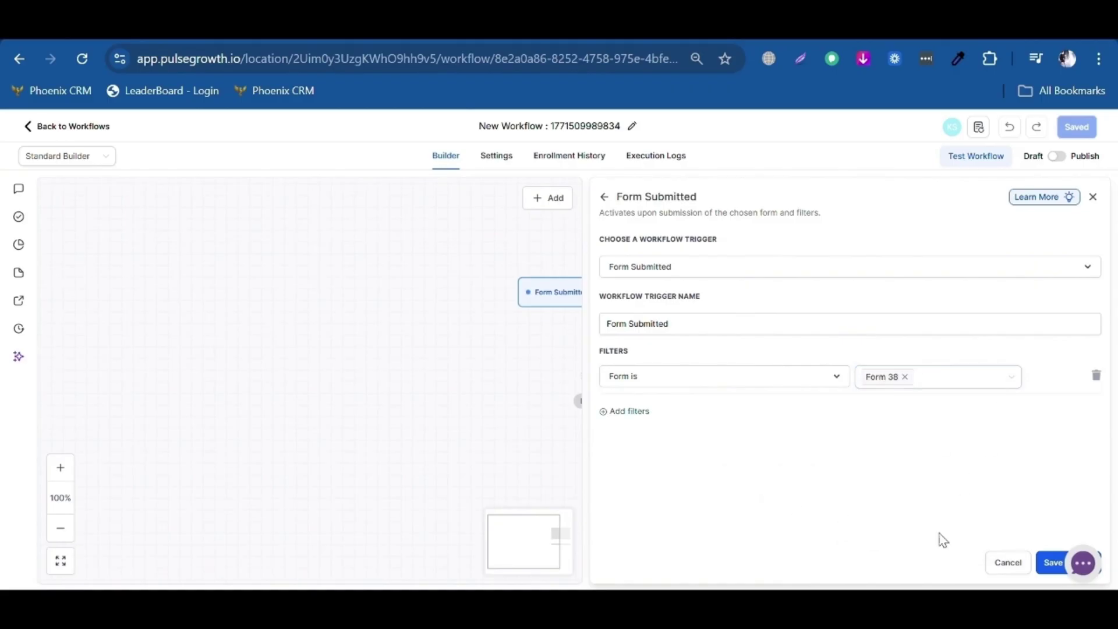
left_click(1049, 564)
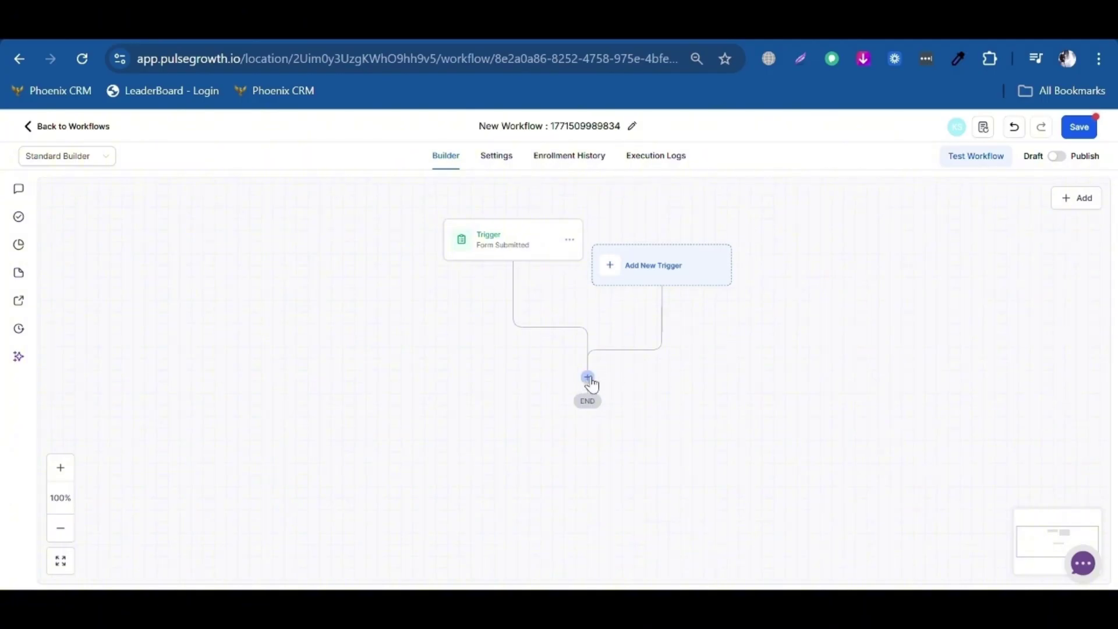
Step: Add an Add Contact Tag action before the workflow's end, assign the tag "new leads" and save the action
left_click(589, 378)
scroll(961, 361, "down", 5)
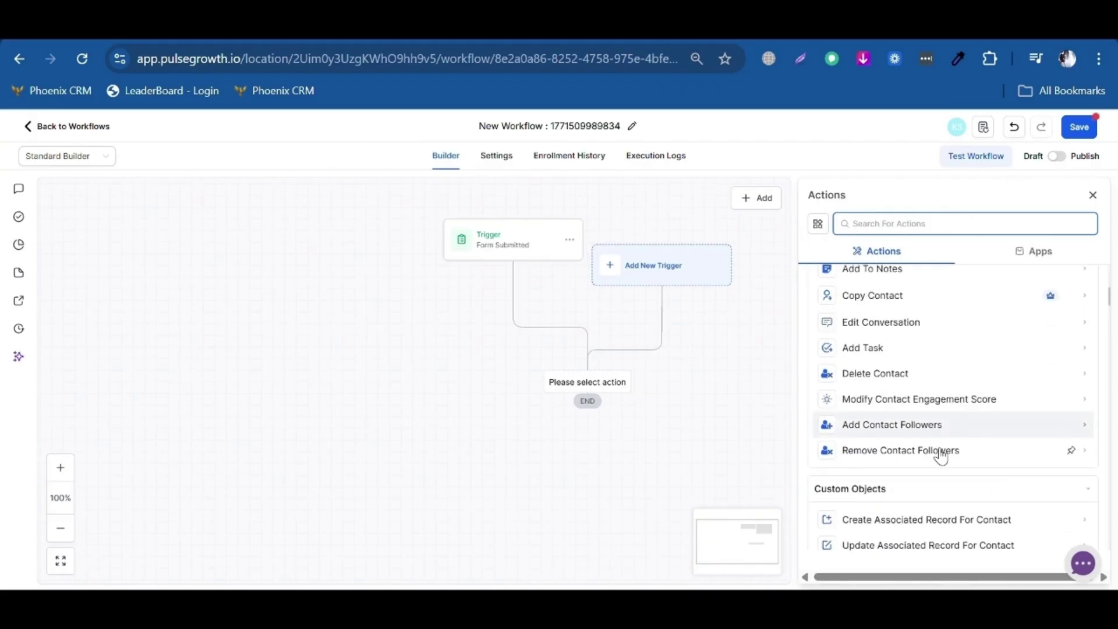
scroll(932, 443, "up", 5)
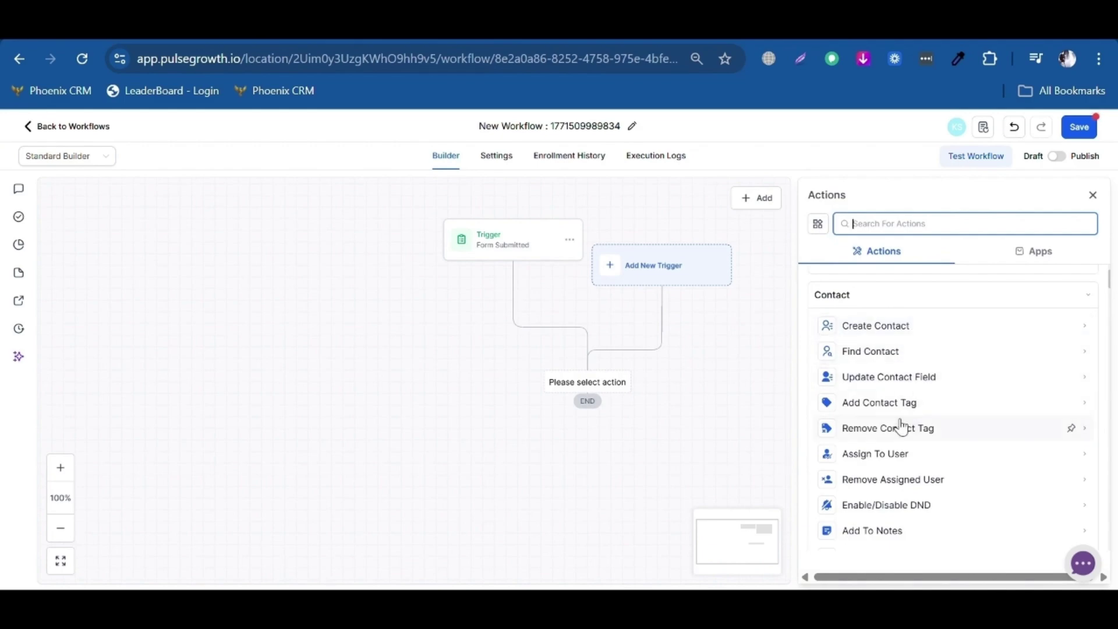
left_click(847, 405)
left_click(841, 318)
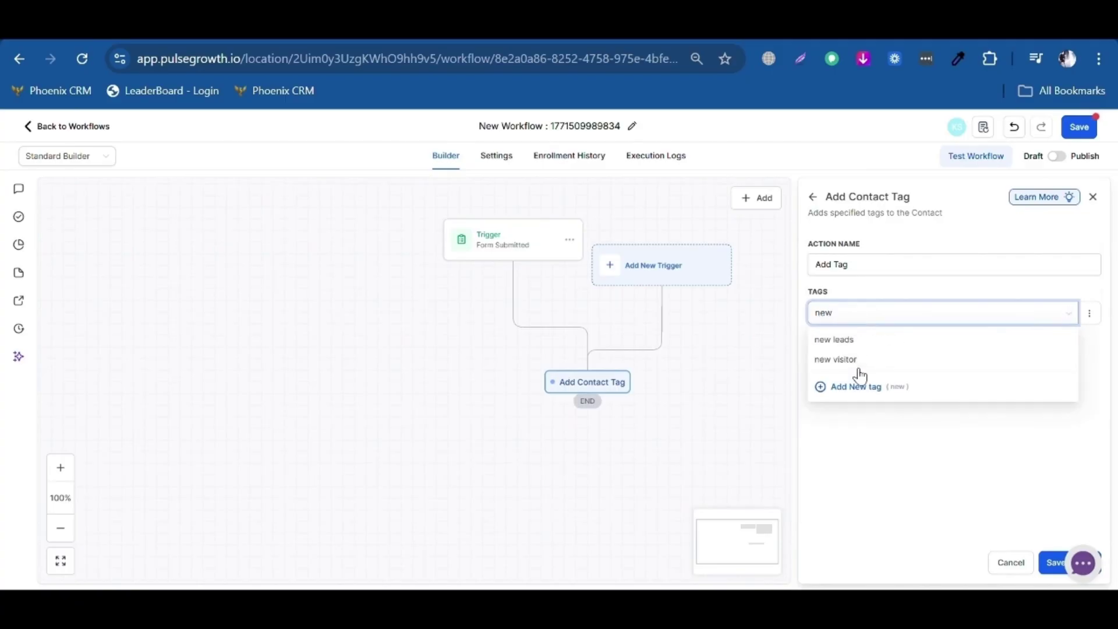
left_click(862, 342)
left_click(868, 460)
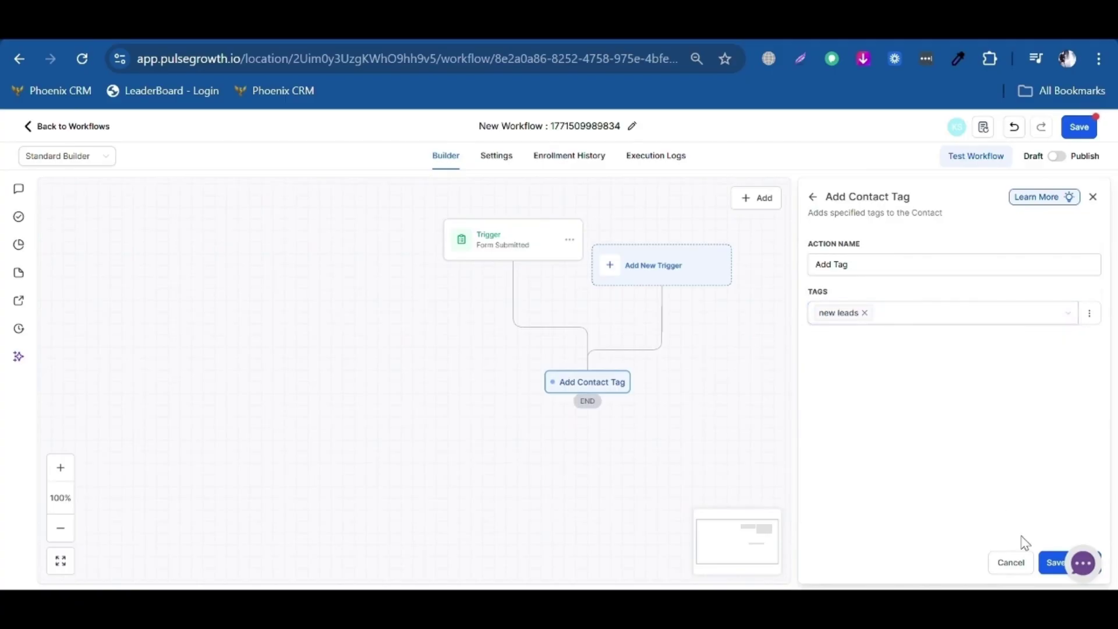
left_click(1048, 571)
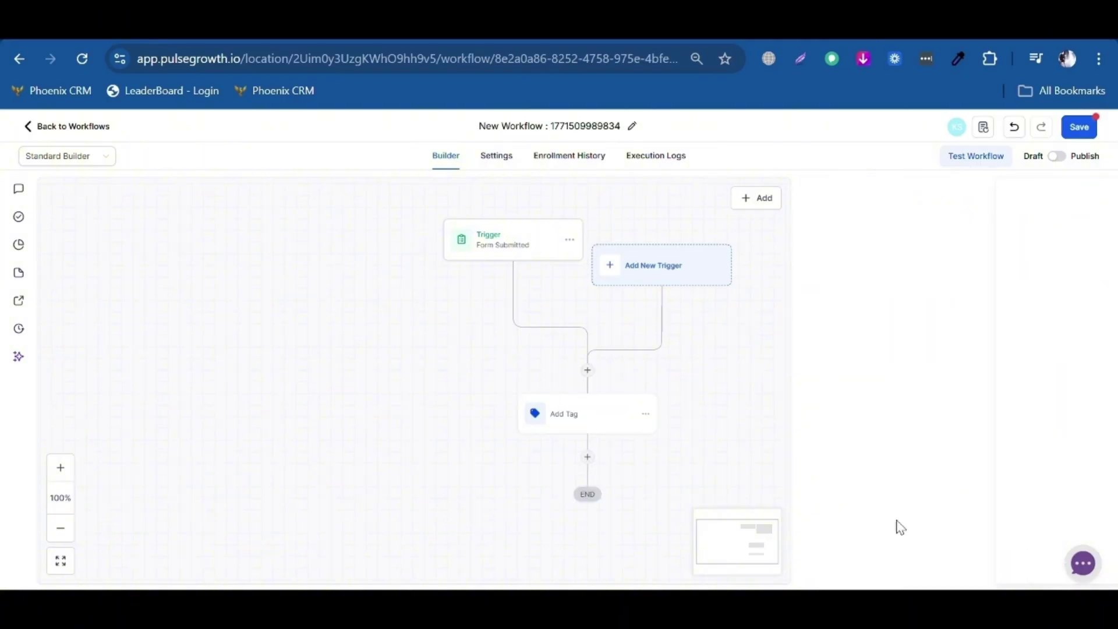
Step: Find the Send Email action and insert it in the workflow directly after the Add Tag action
left_click(588, 457)
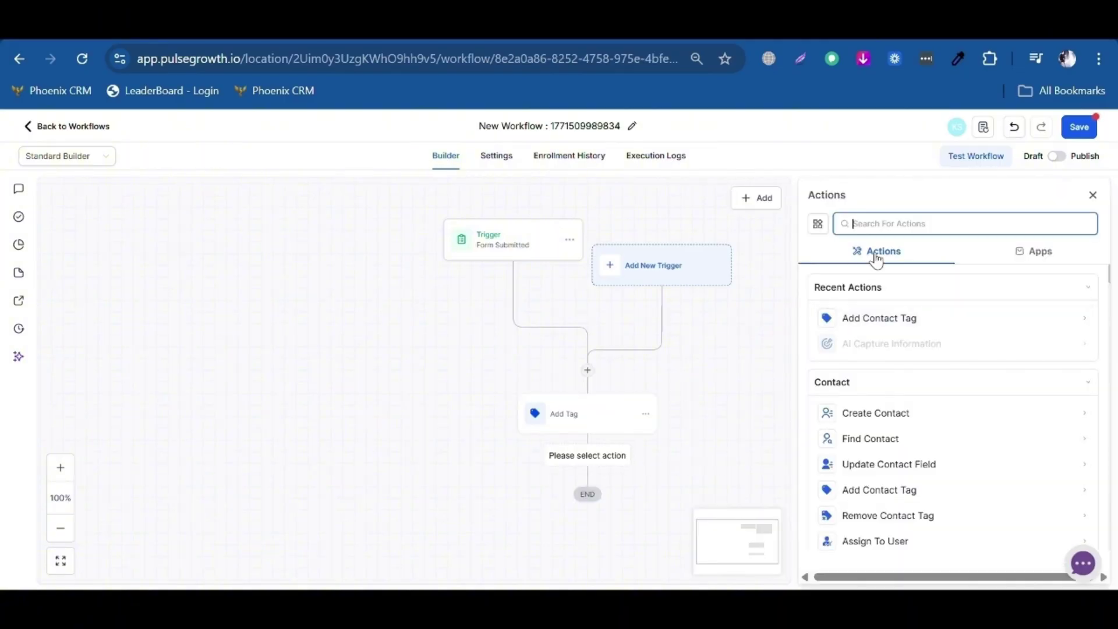
type("send emai")
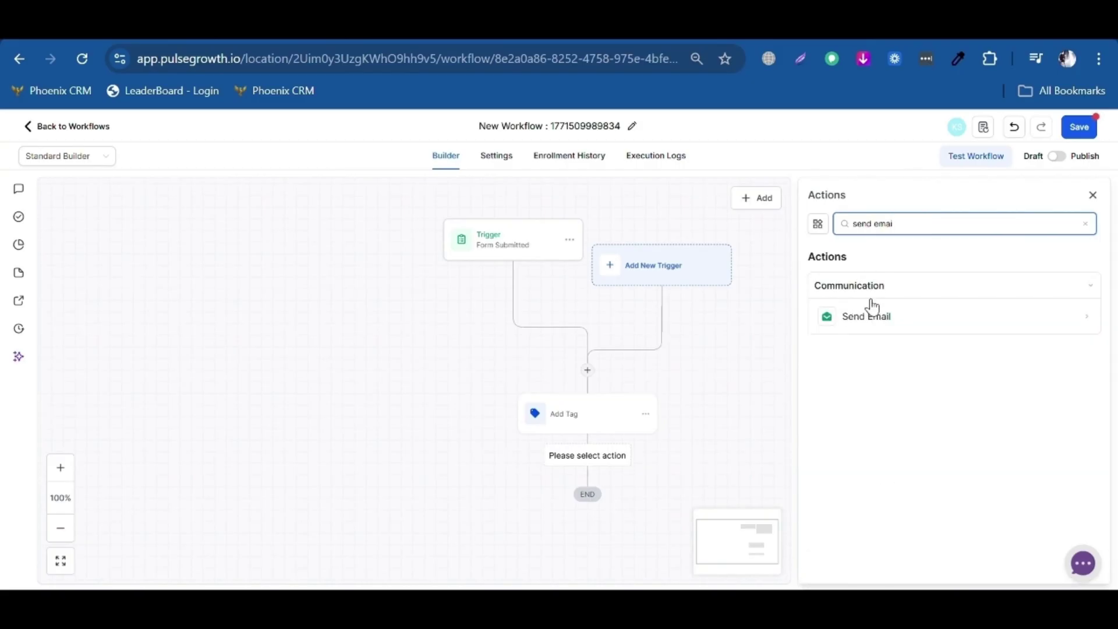
left_click(874, 316)
right_click(875, 316)
left_click(917, 361)
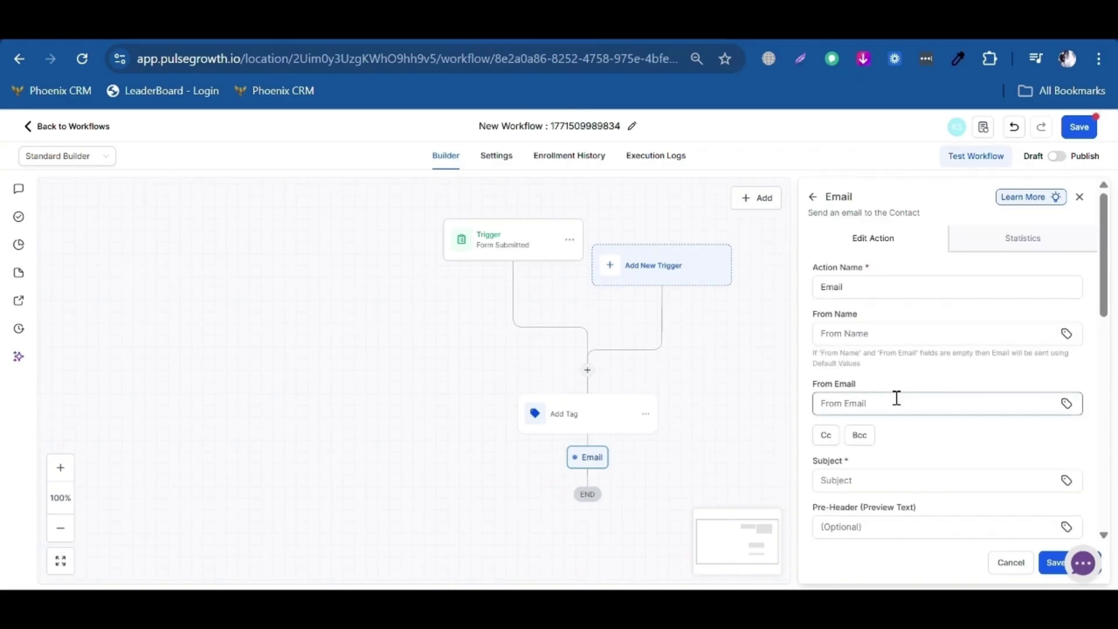
Step: Examine the email action's subject and pre-header fields, its email creation options and the message editor
scroll(897, 398, "down", 2)
left_click(879, 394)
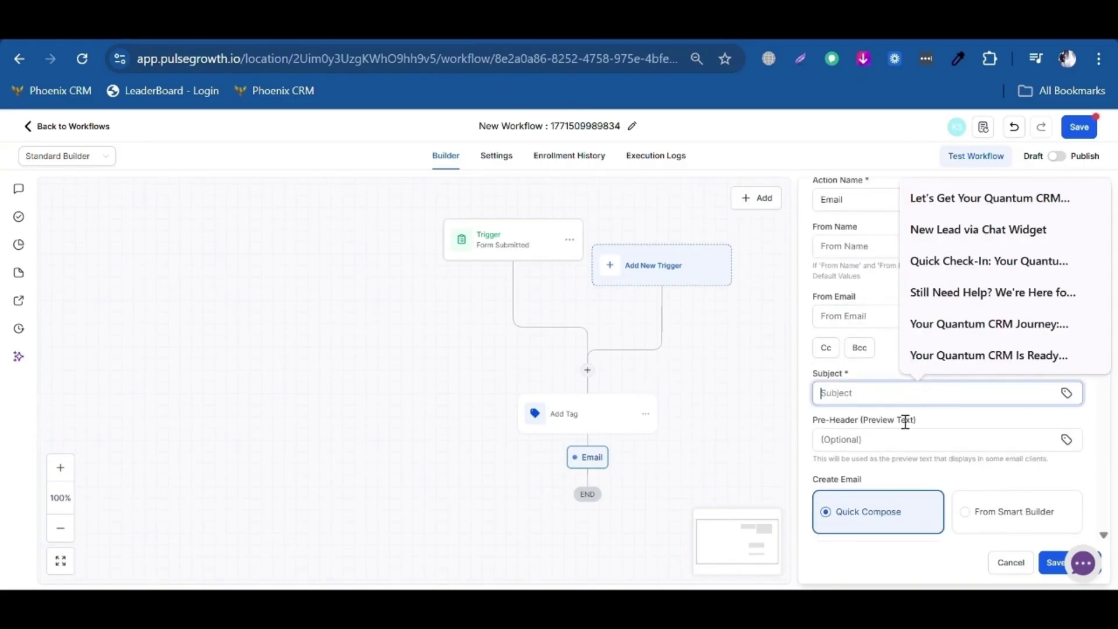
left_click(956, 429)
scroll(955, 429, "down", 5)
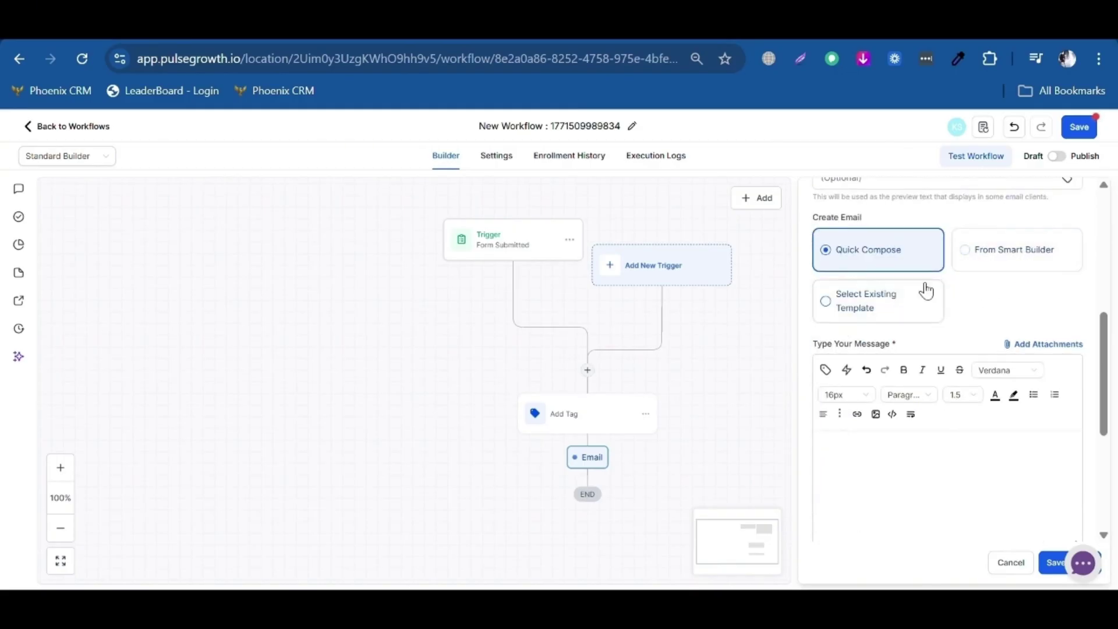
scroll(897, 303, "down", 2)
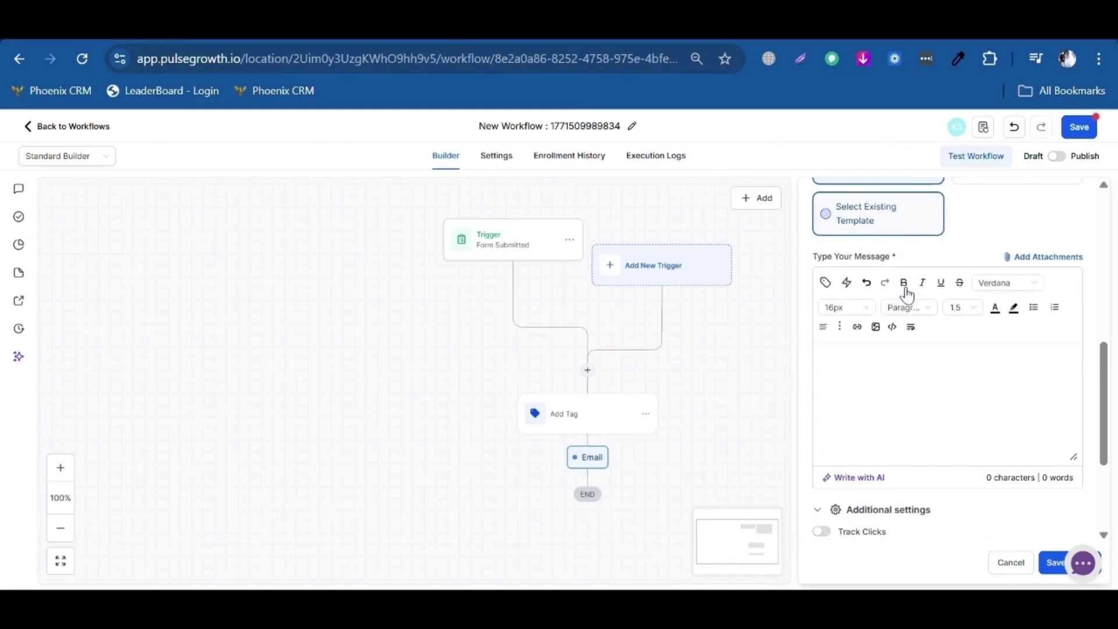
scroll(928, 320, "up", 2)
scroll(884, 349, "down", 2)
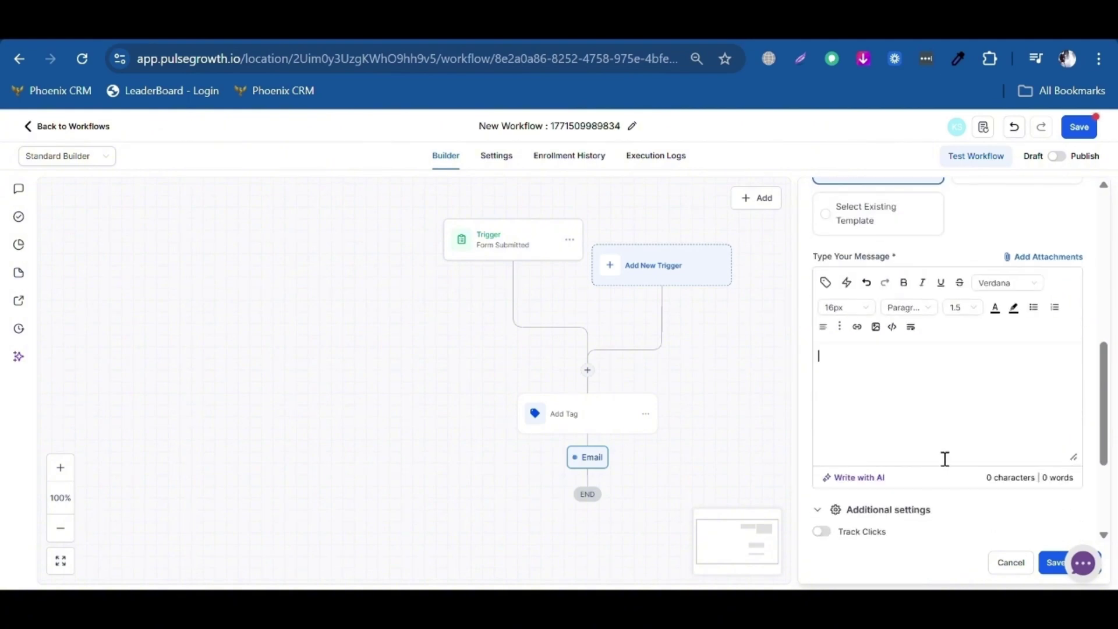
Step: Write the email message as "Hi," with "This is a test email." on the line below
type("Hi")
key("Return")
key("BackSpace")
key("BackSpace")
type(",")
key("Return")
type("This is a test email.")
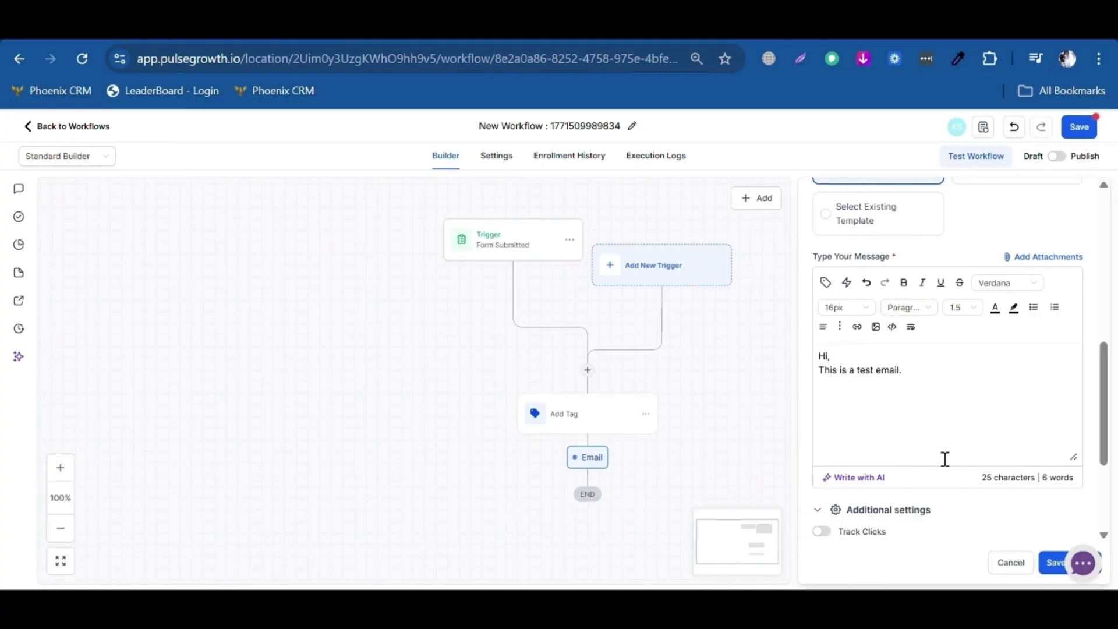
Step: Set the email's subject to "test" and save the email action
scroll(945, 459, "up", 5)
left_click(882, 418)
type("test")
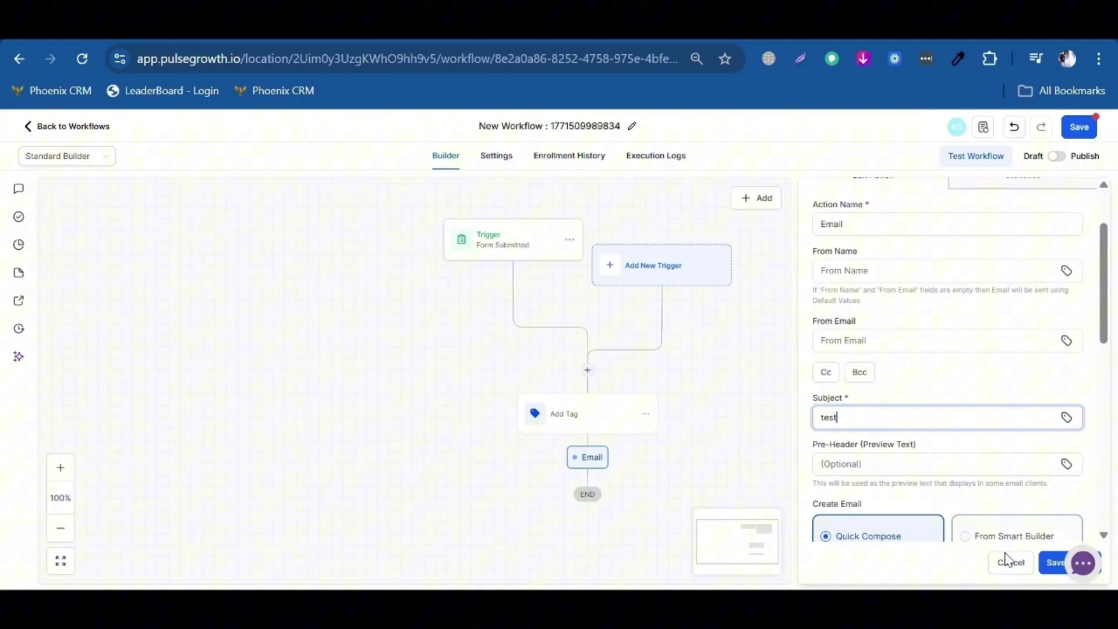
left_click(1049, 566)
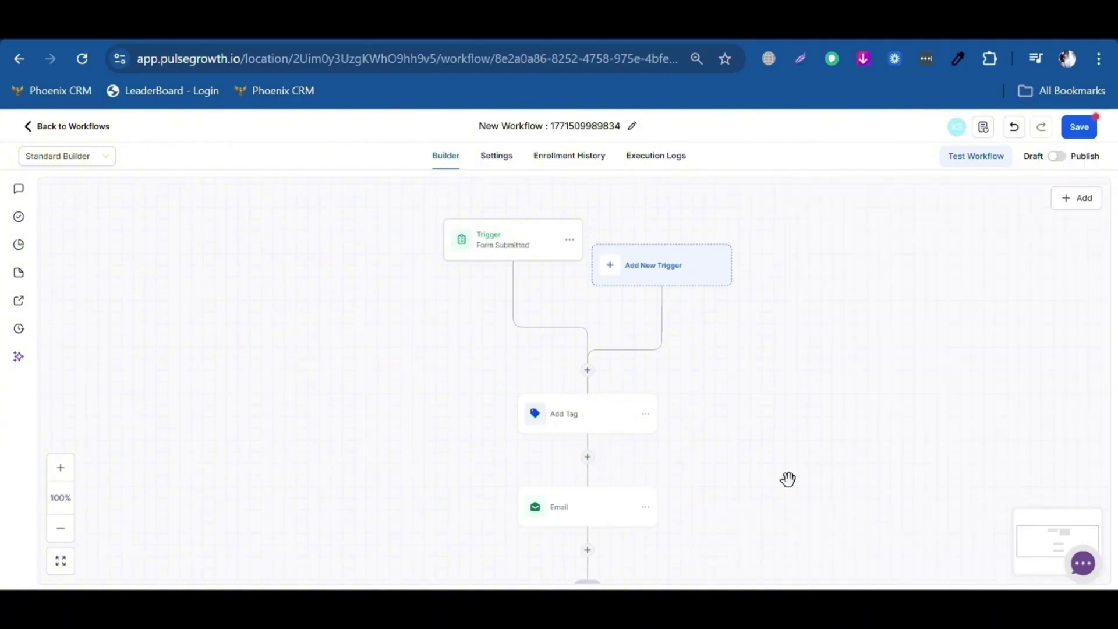
Step: Add a Wait action after the Email action with a time delay of 1 minute and save it
scroll(811, 460, "down", 3)
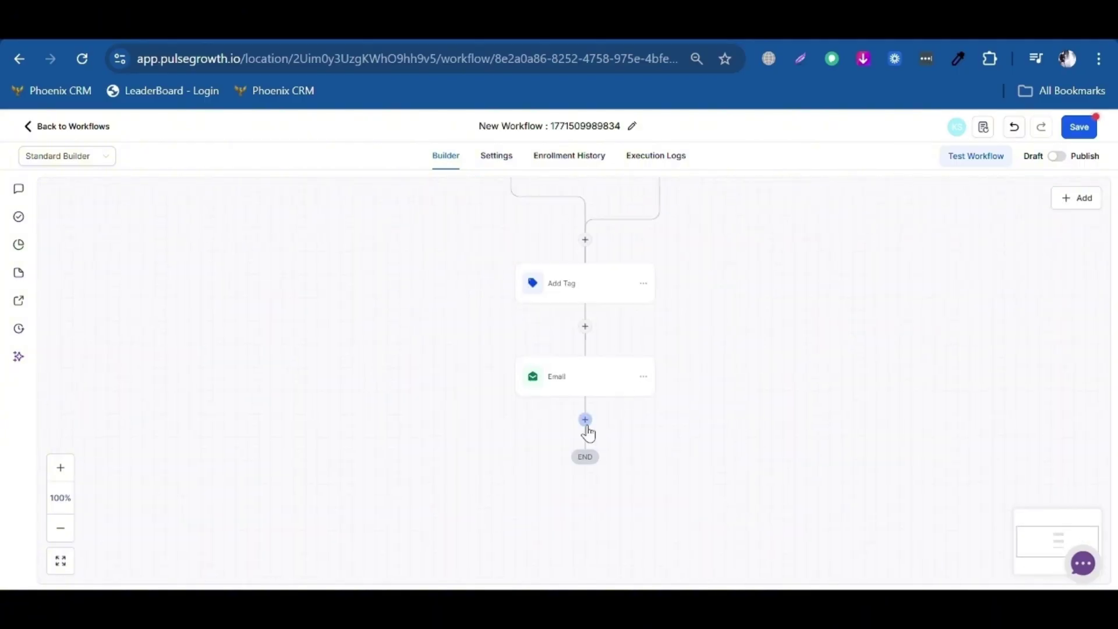
left_click(913, 228)
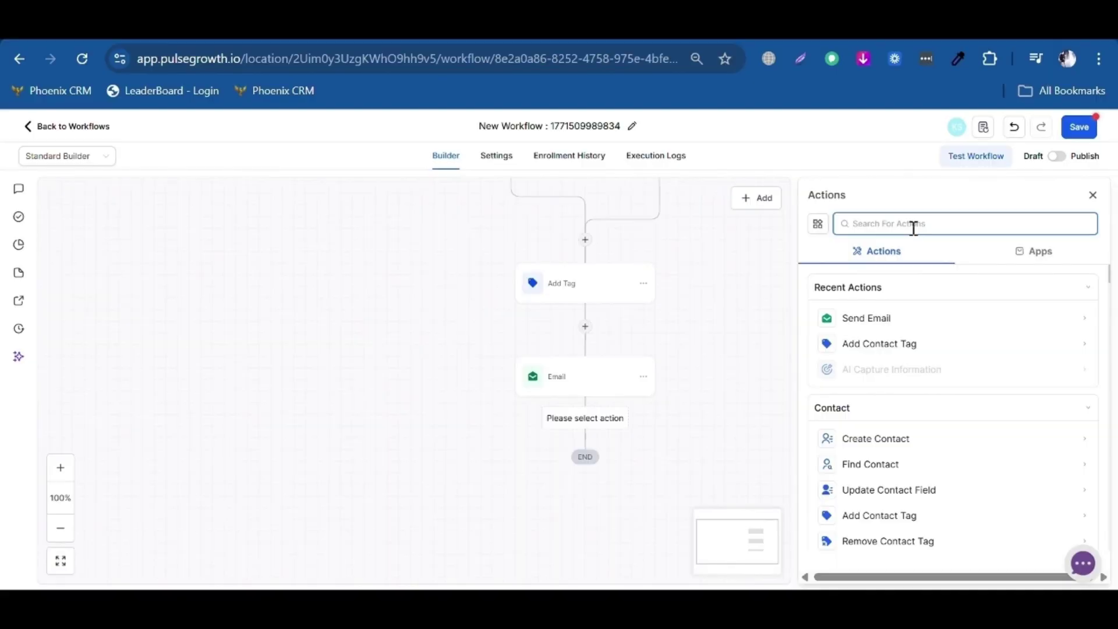
type("wa")
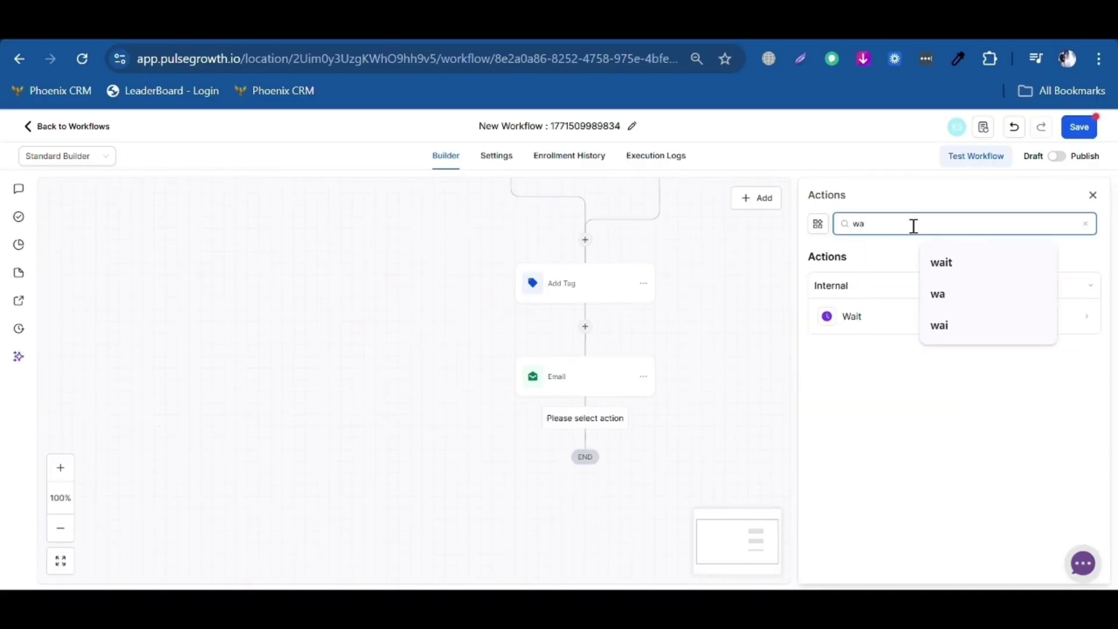
type("it")
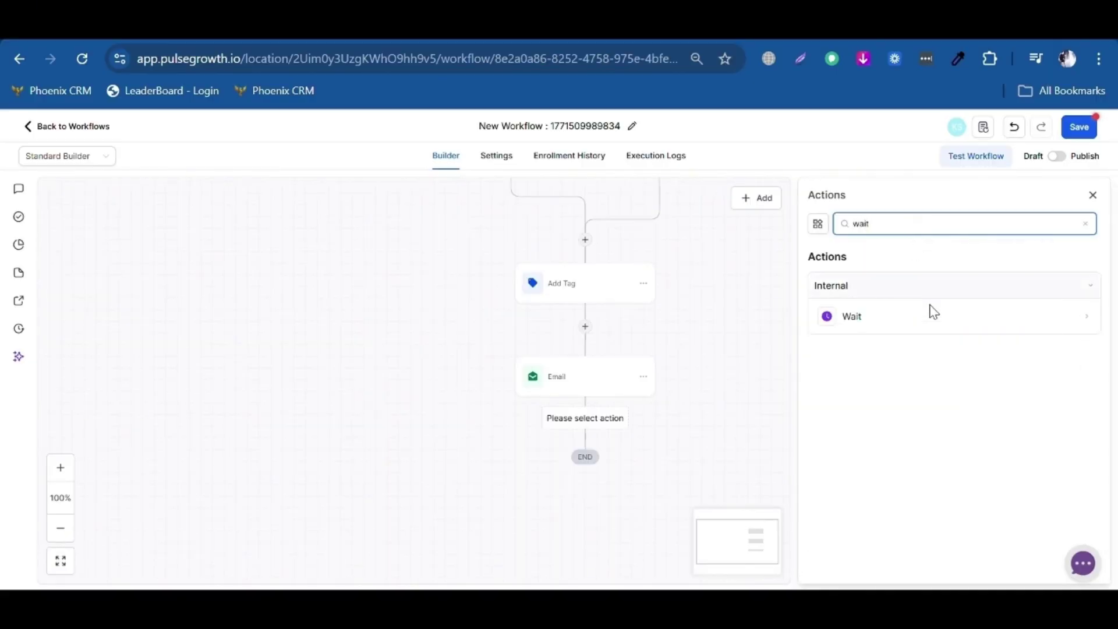
left_click(934, 313)
left_click(655, 367)
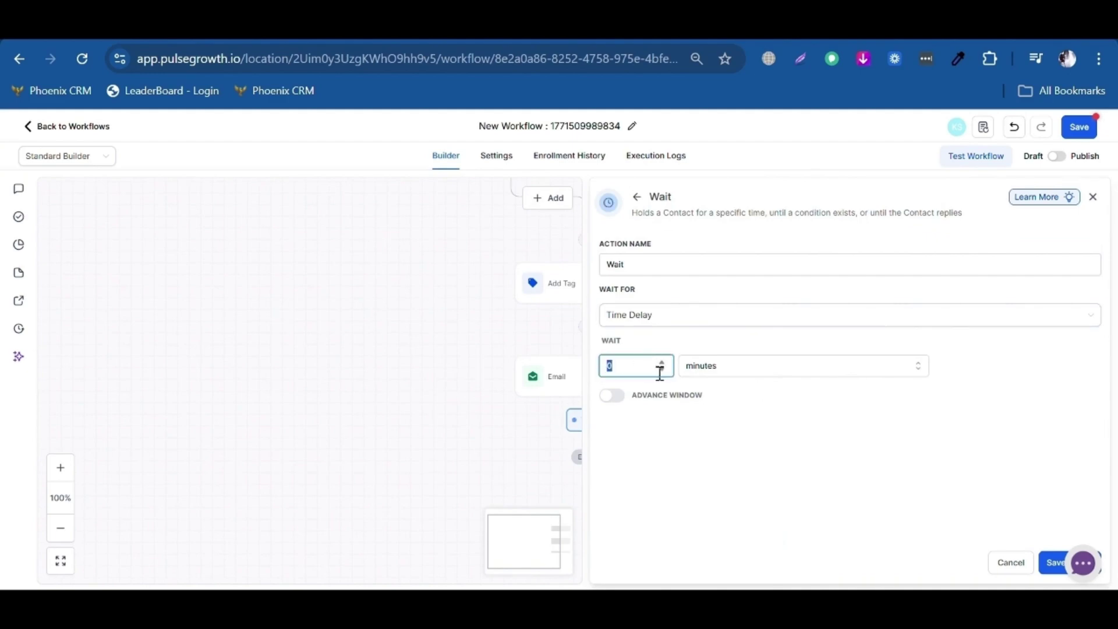
type("1")
left_click(1051, 563)
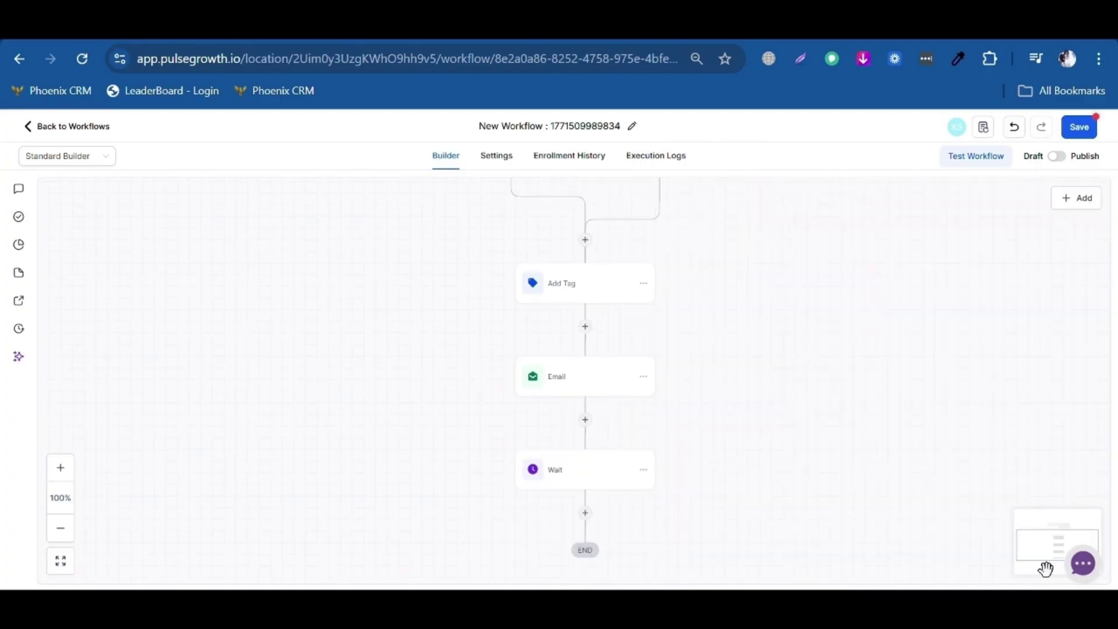
Step: Find the Send SMS action, insert it after the Wait action and save it
left_click(585, 512)
left_click(919, 225)
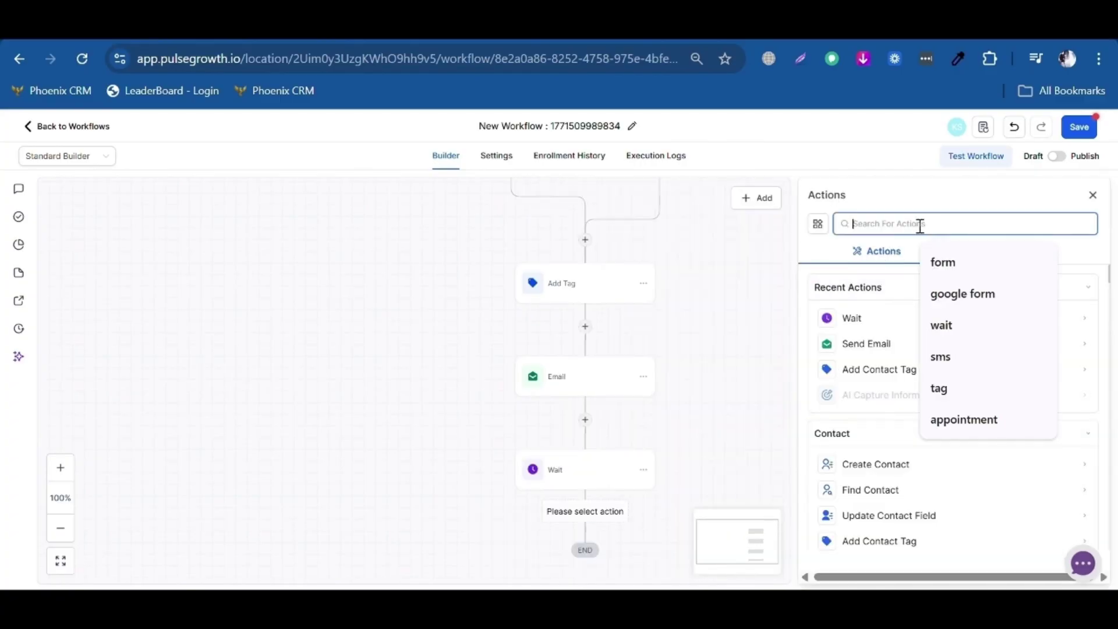
type("sms")
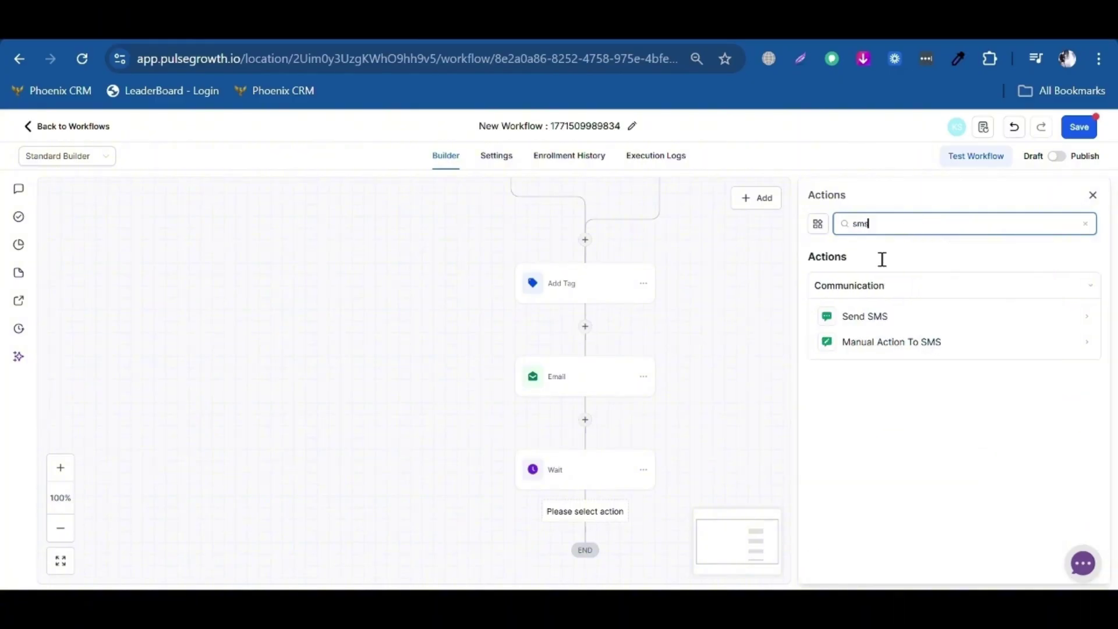
left_click(889, 320)
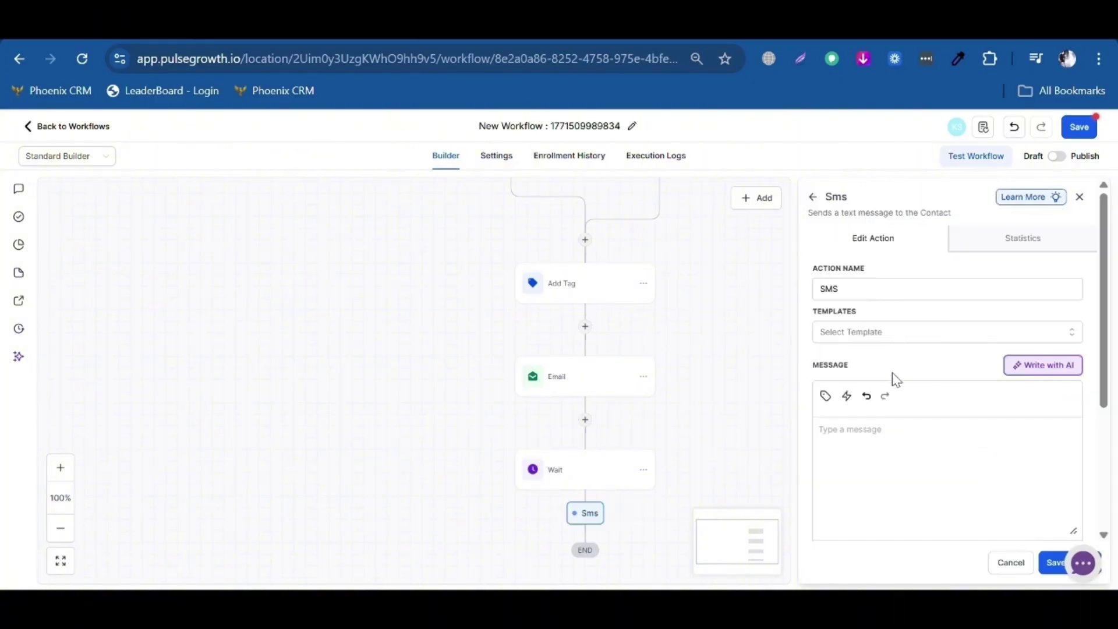
left_click(878, 444)
left_click(1045, 572)
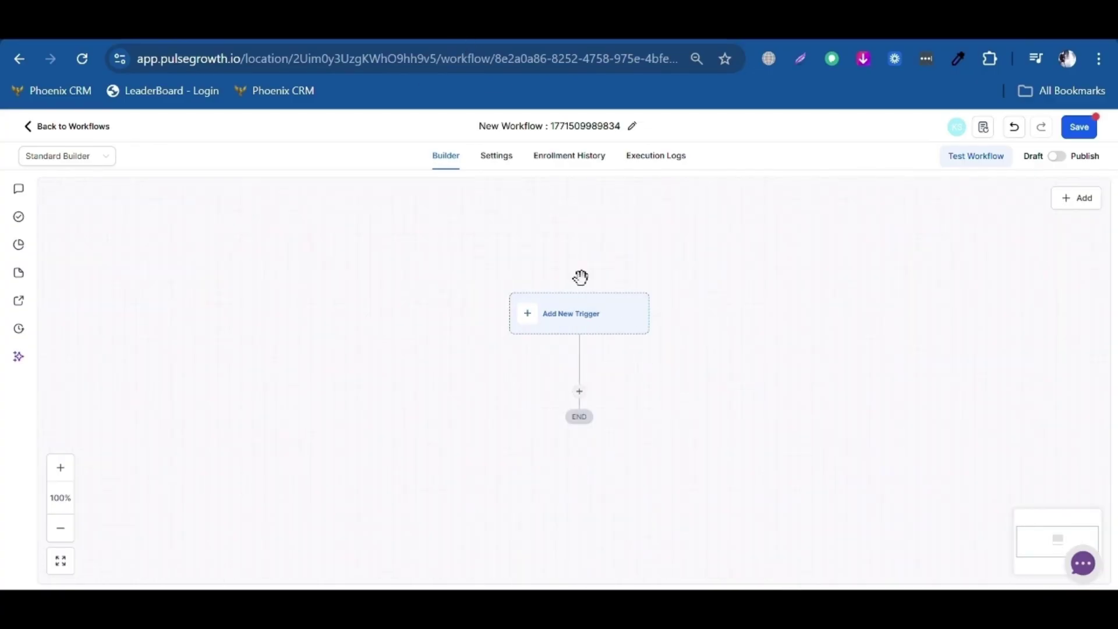
Step: Search the triggers for "appointment" and add the Appointment Status trigger to the empty workflow
left_click(594, 327)
left_click(929, 233)
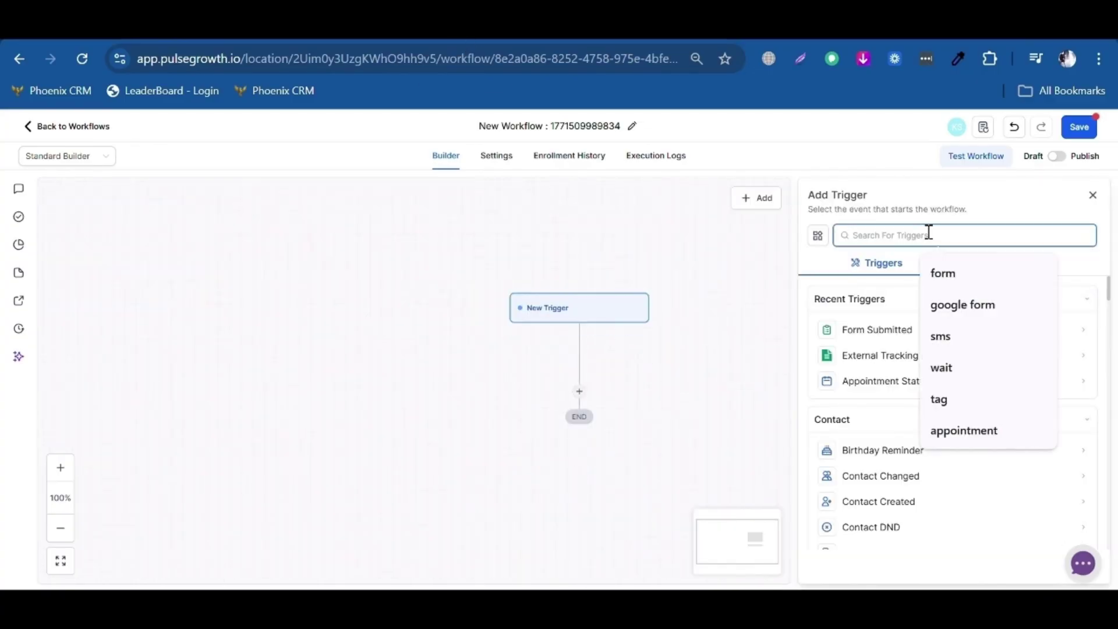
type("apppintm")
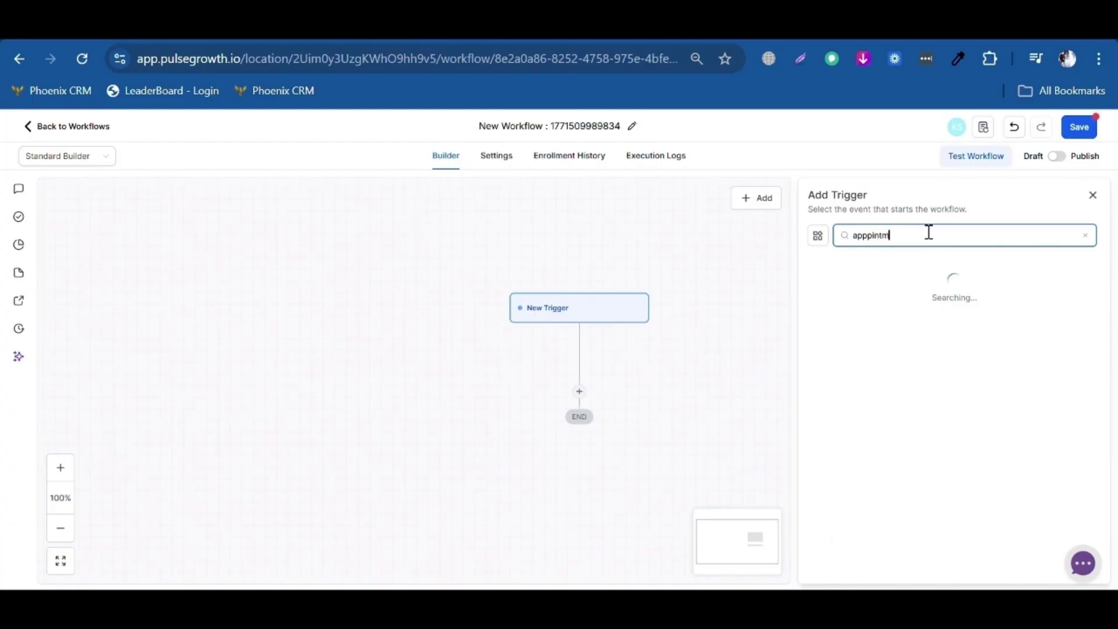
key("BackSpace")
key("BackSpace")
key("BackSpace")
key("BackSpace")
key("BackSpace")
type("o")
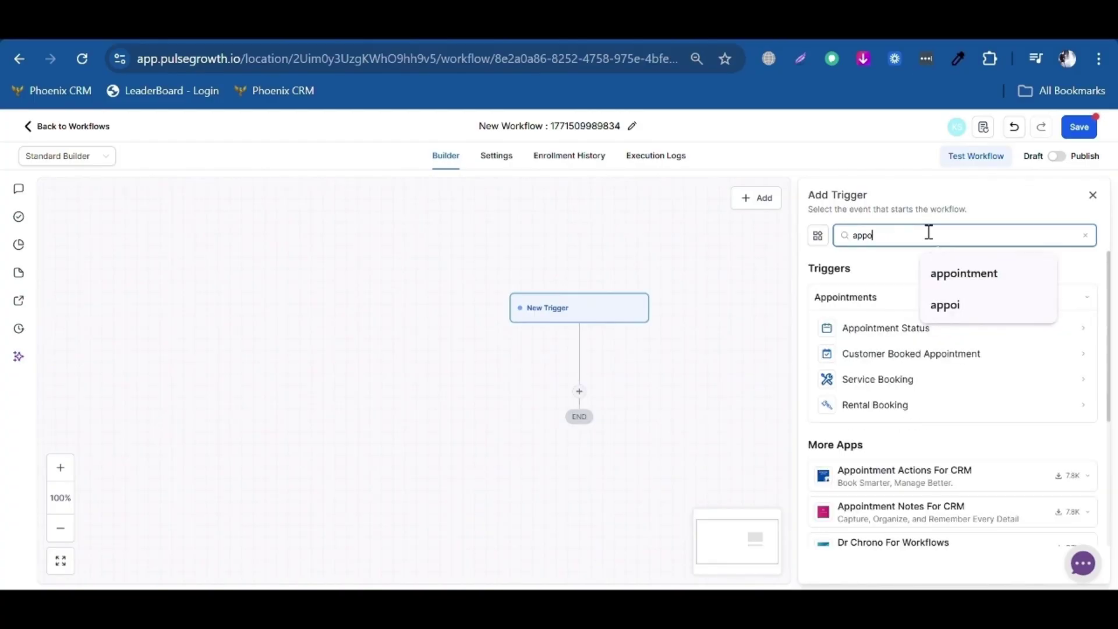
type("intment")
left_click(976, 328)
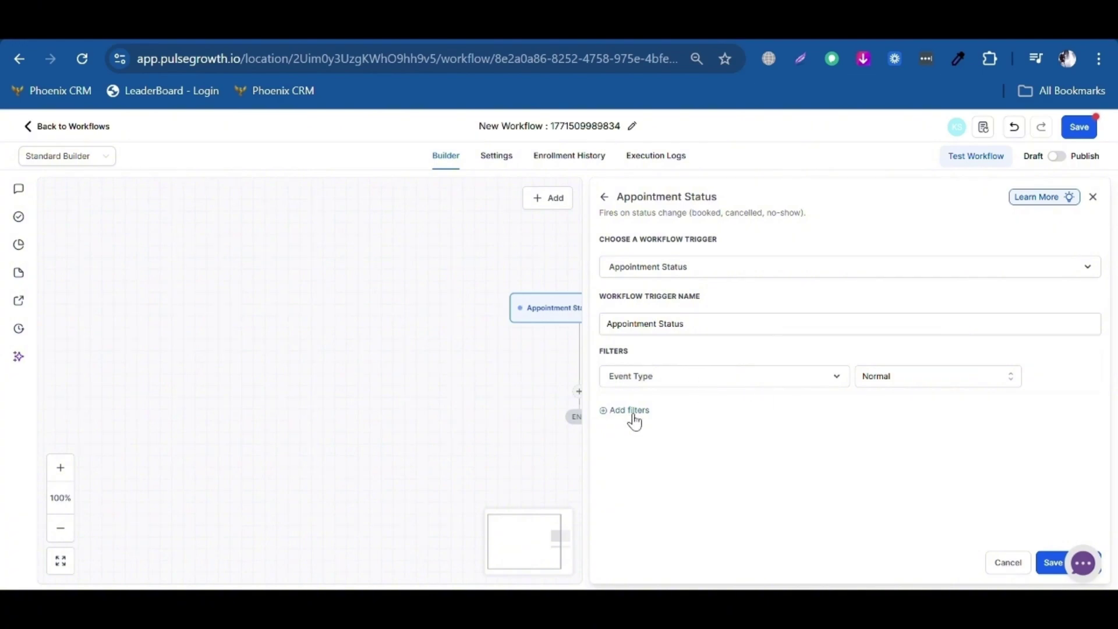
Step: Add an "Appointment status is" filter set to confirmed to the Appointment Status trigger
left_click(630, 411)
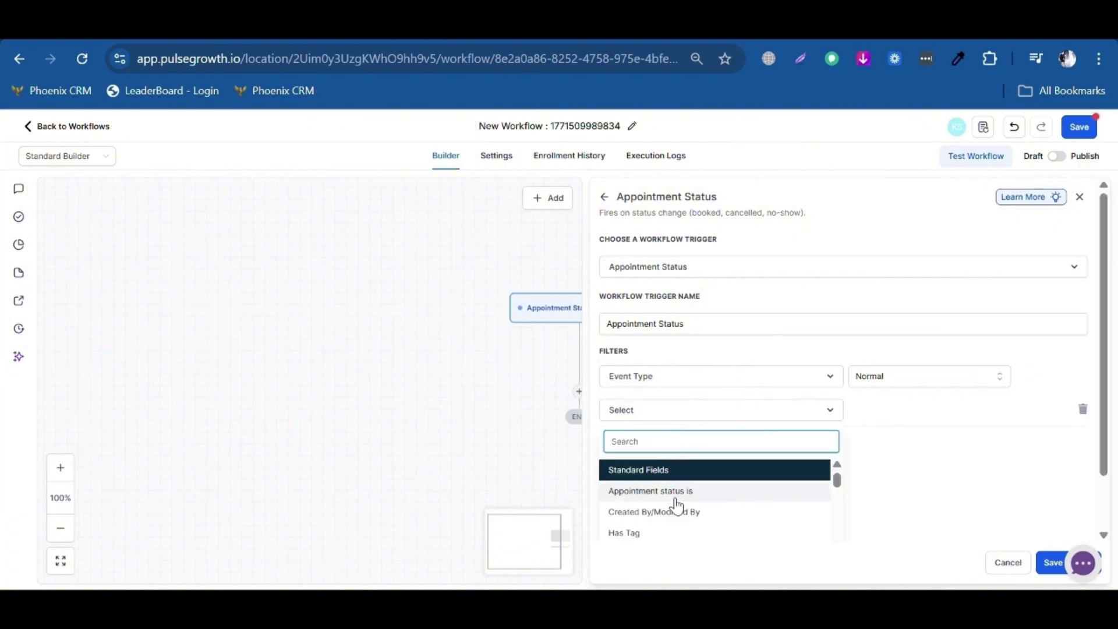
left_click(676, 492)
left_click(897, 412)
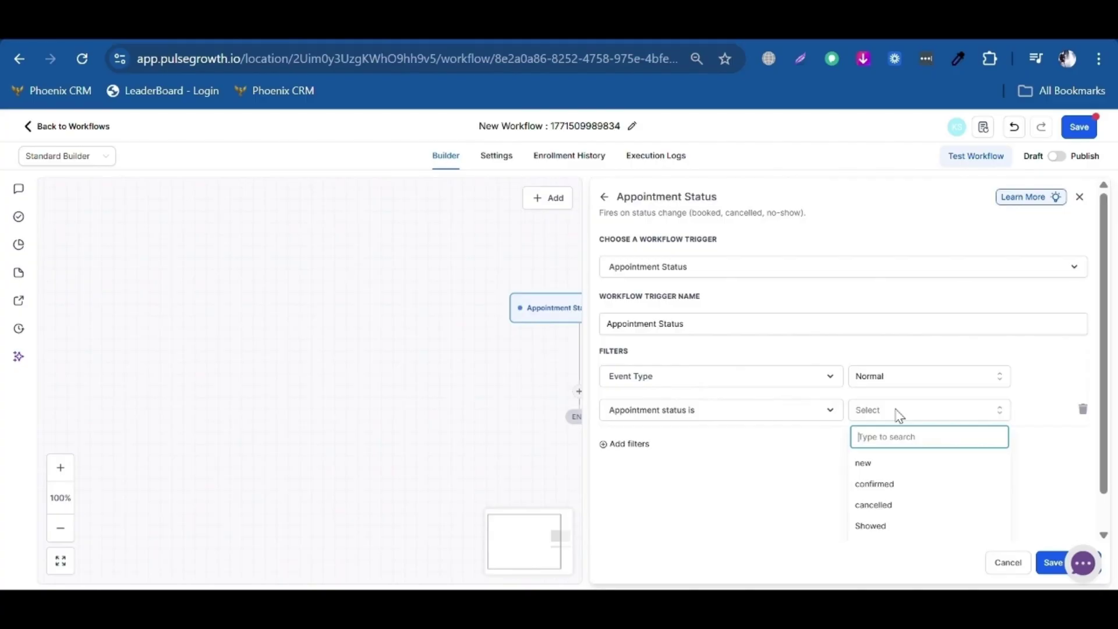
left_click(896, 490)
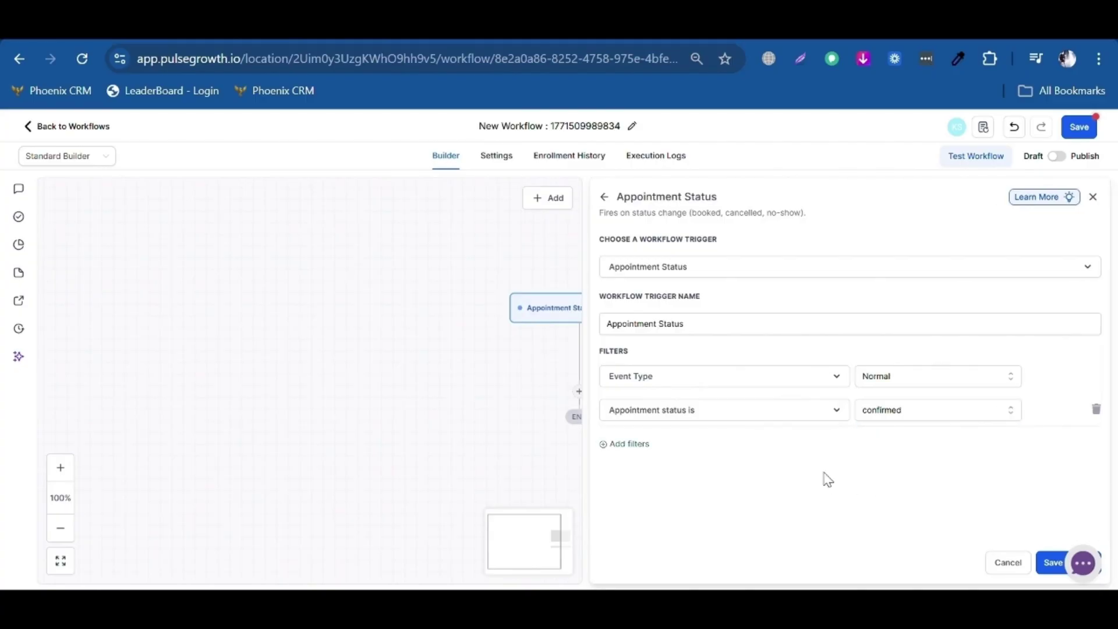
Step: Add an "In calendar" filter set to the "Demo Request - Vera" calendar
left_click(641, 446)
left_click(682, 448)
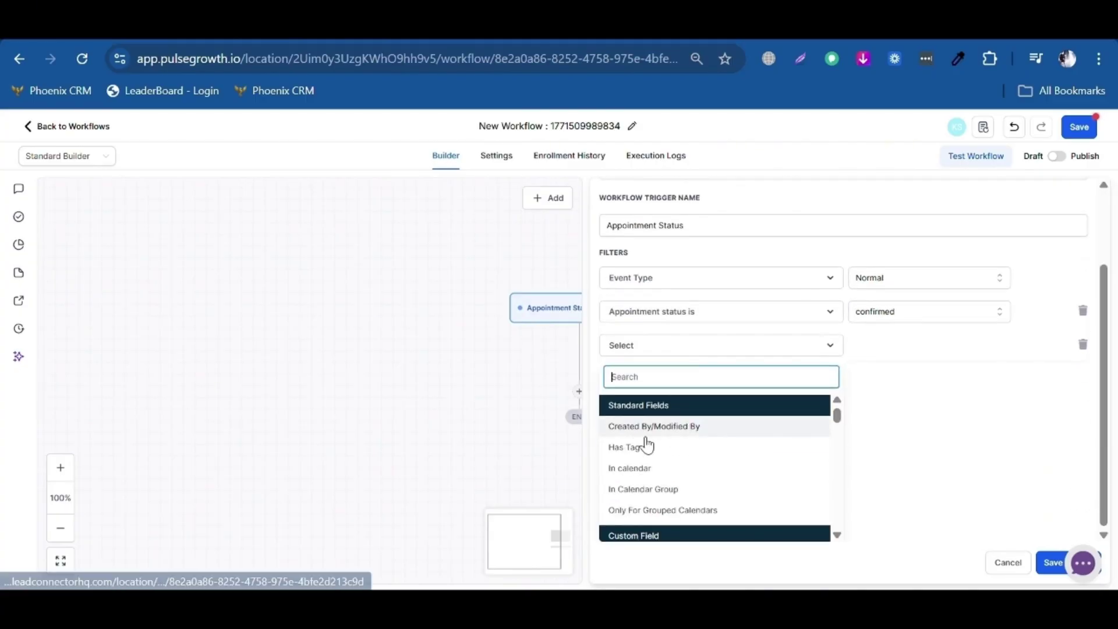
left_click(641, 469)
left_click(908, 445)
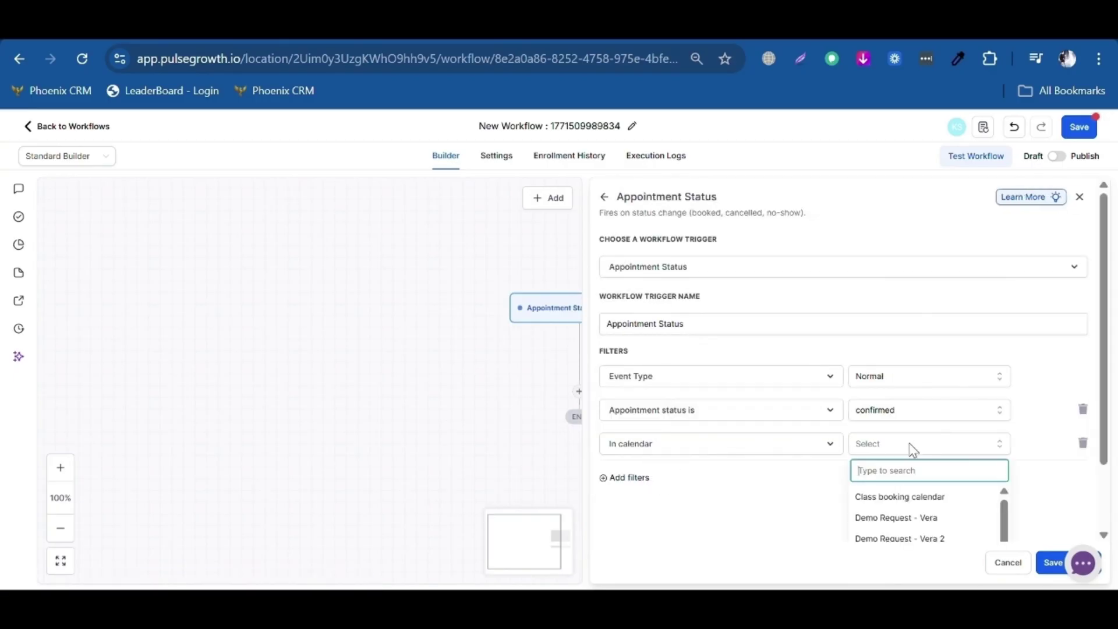
left_click(892, 518)
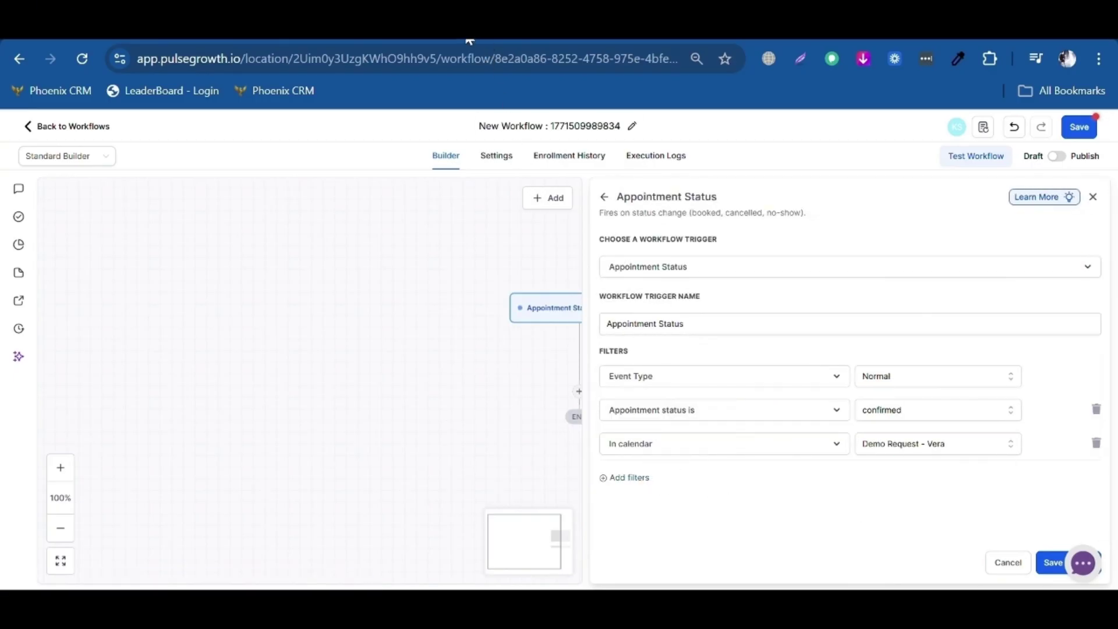
left_click(635, 478)
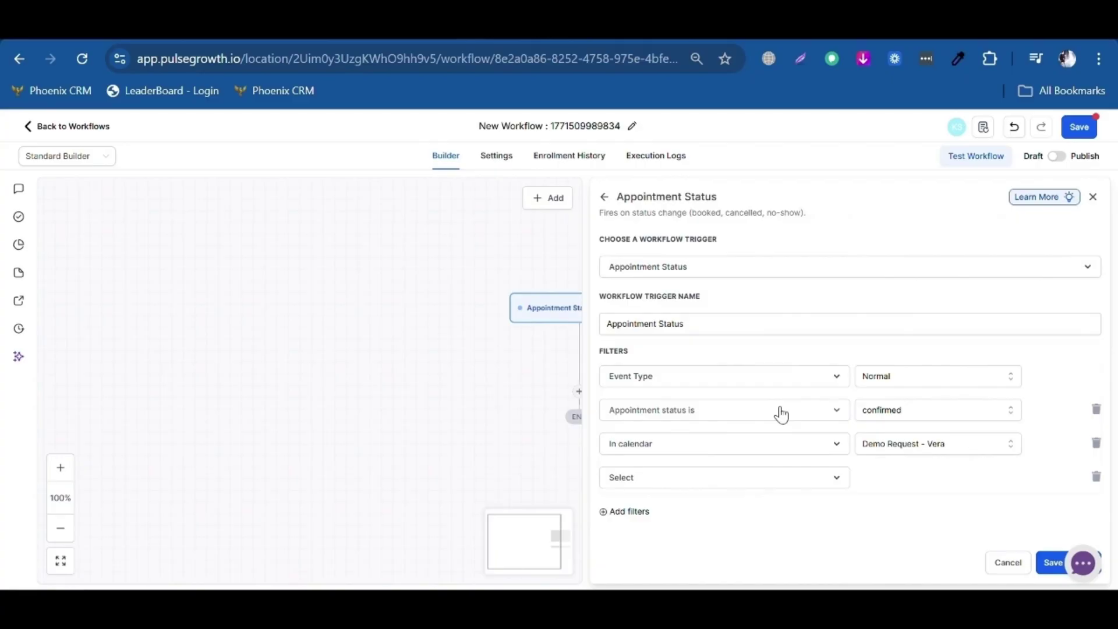
left_click(664, 479)
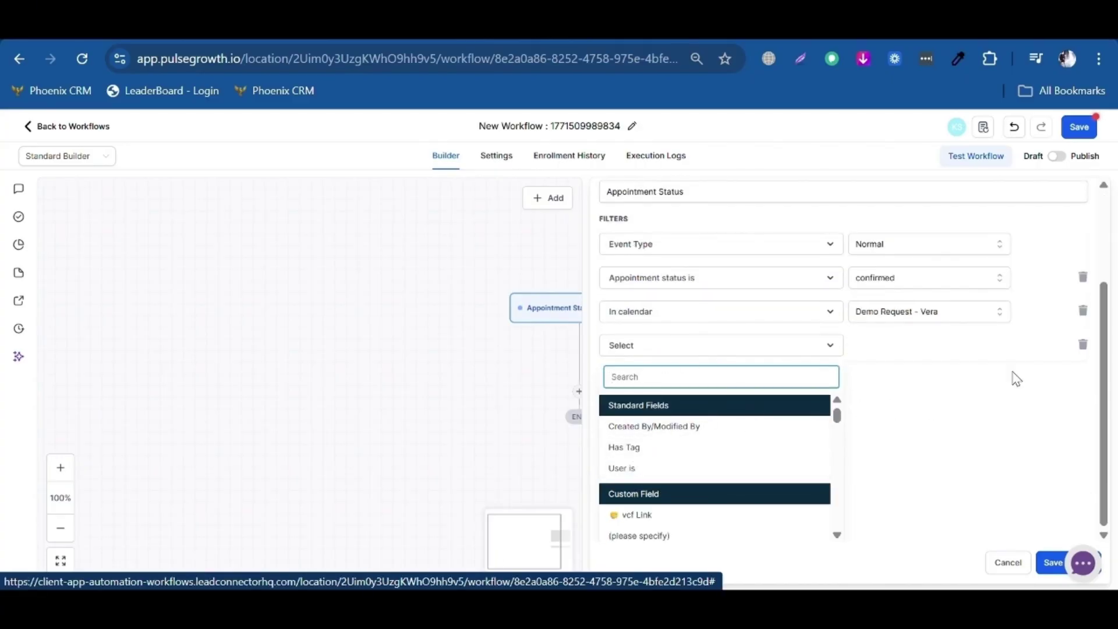
left_click(1083, 345)
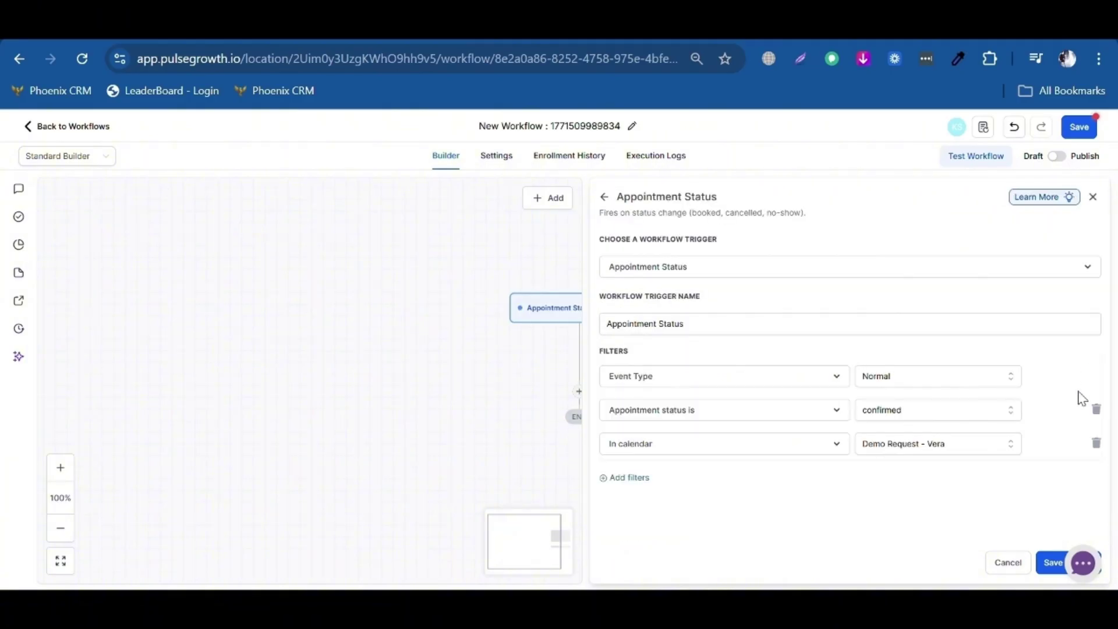
Step: Save the Appointment Status trigger and insert a Send Email action before the workflow's end
left_click(1050, 572)
left_click(579, 392)
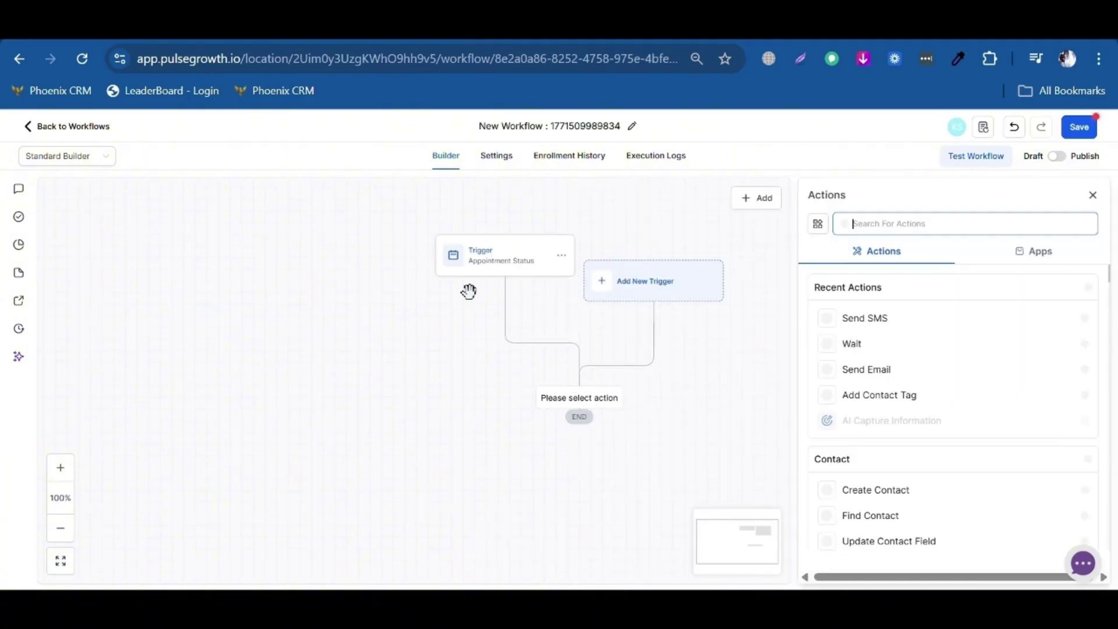
left_click(917, 225)
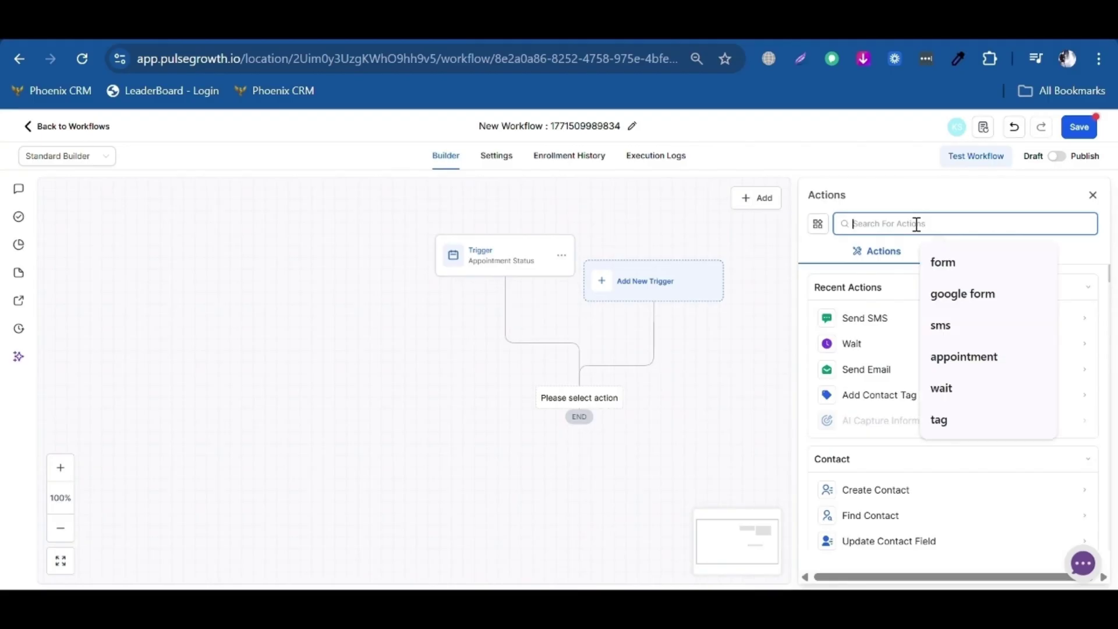
type("send")
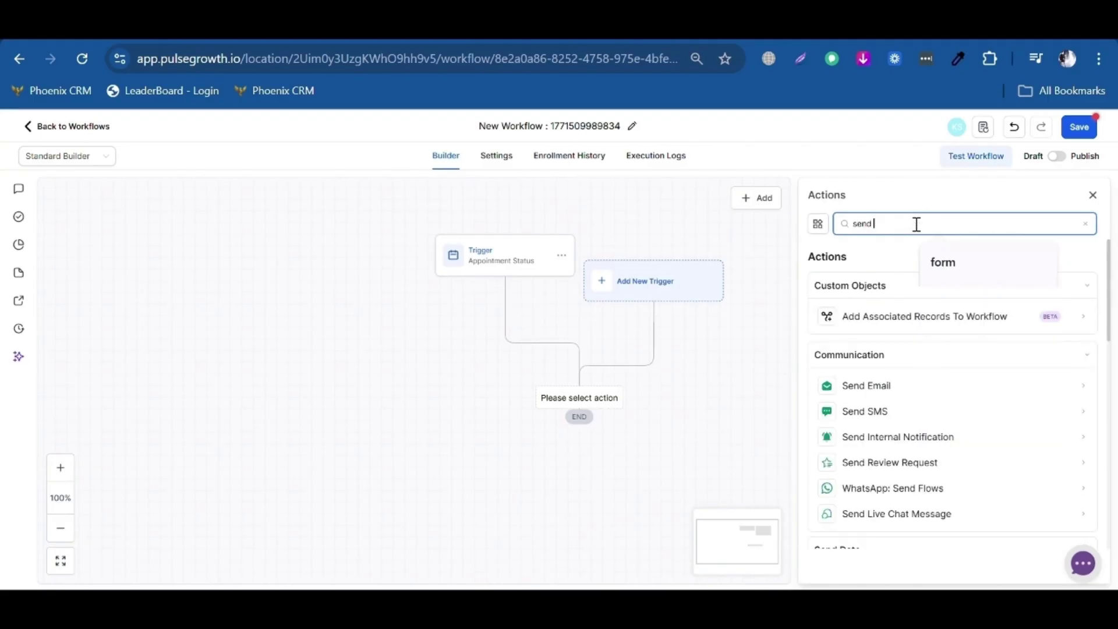
left_click(898, 386)
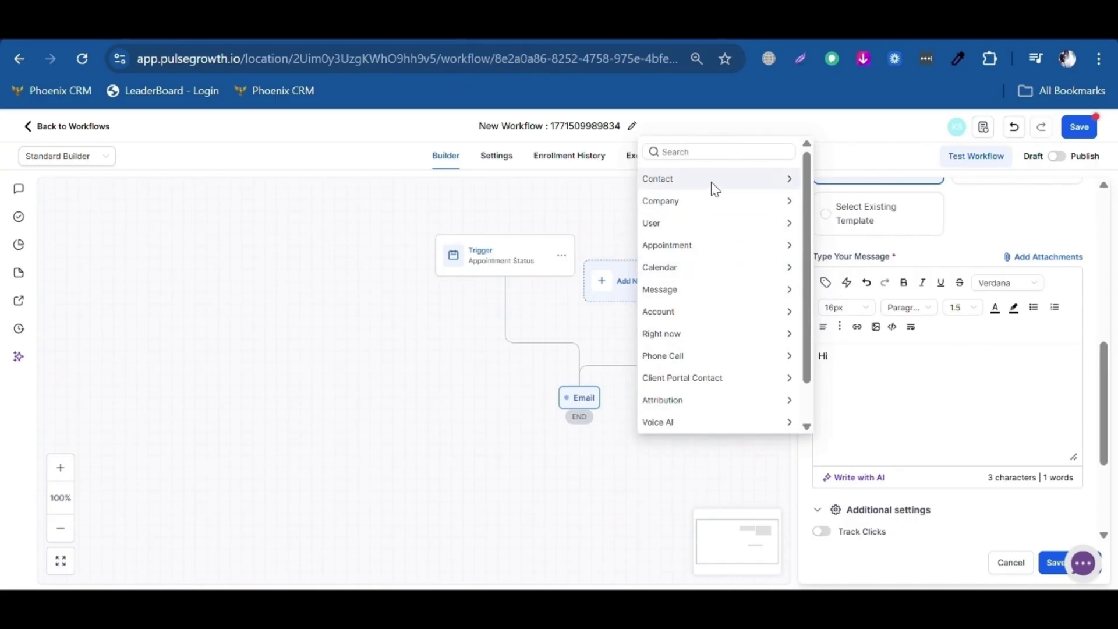
Step: Write the message "Hi {{contact.first_name}}, Your appointment is confirmed. Pulsegrowth.io" using the contact's first-name field, and save the email action
left_click(711, 179)
left_click(699, 220)
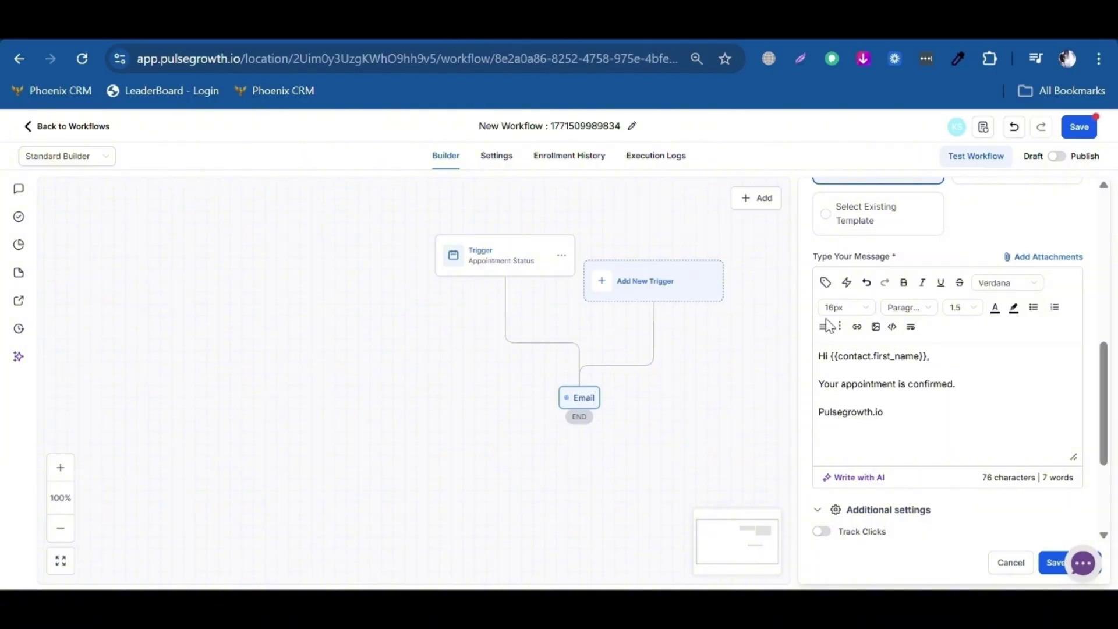
scroll(911, 427, "up", 3)
scroll(884, 340, "down", 3)
left_click(1054, 563)
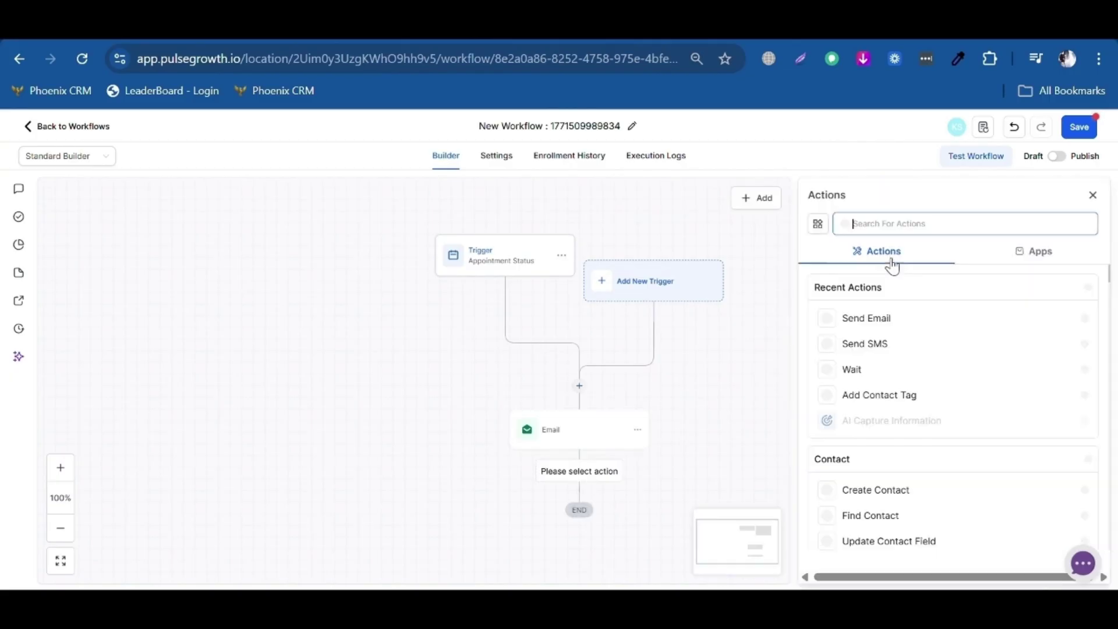
Step: Add a Wait action with a Time Delay after the email and save it
left_click(905, 221)
type("waww")
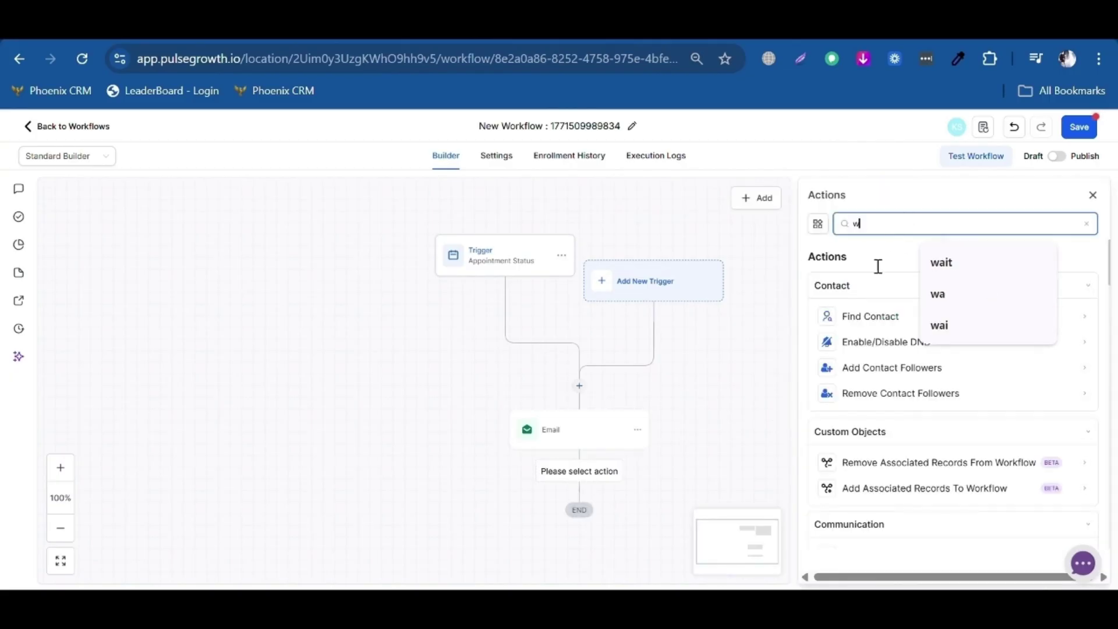
double_click(868, 224)
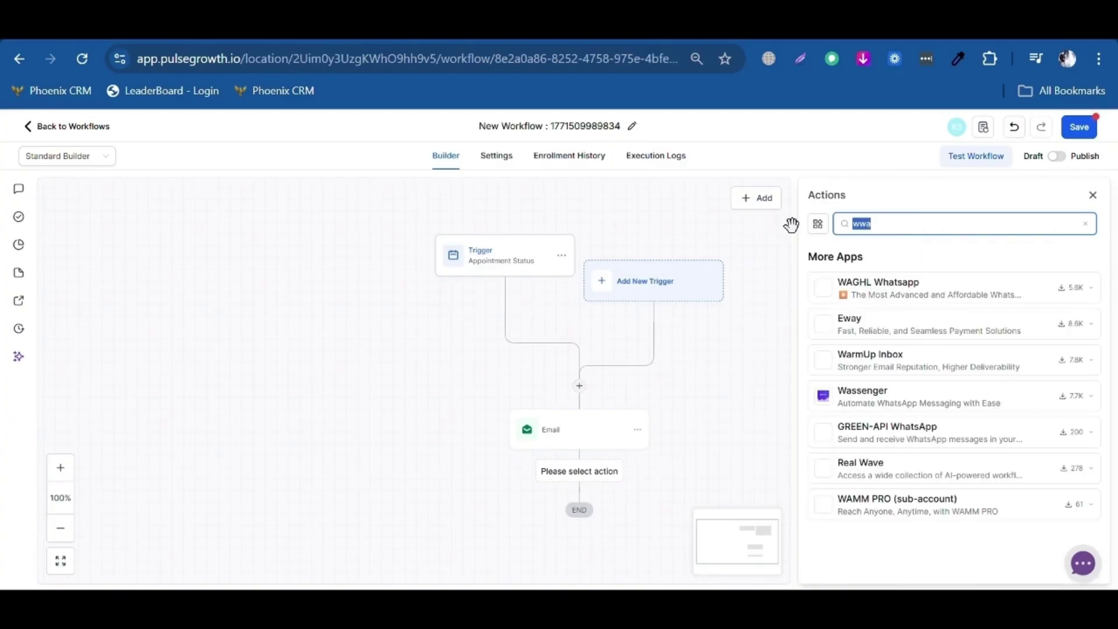
type("wa")
left_click(859, 316)
left_click(639, 371)
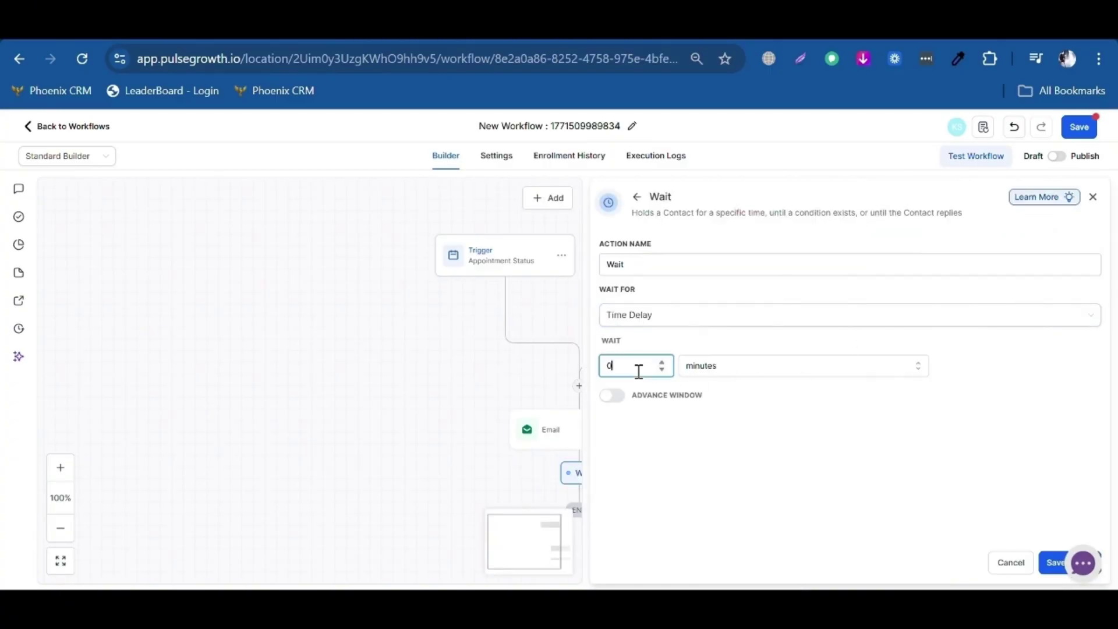
left_click(1052, 562)
Step: Add a WhatsApp action after the wait, using the "affiliates (en) - MARKETING" template
scroll(547, 451, "down", 2)
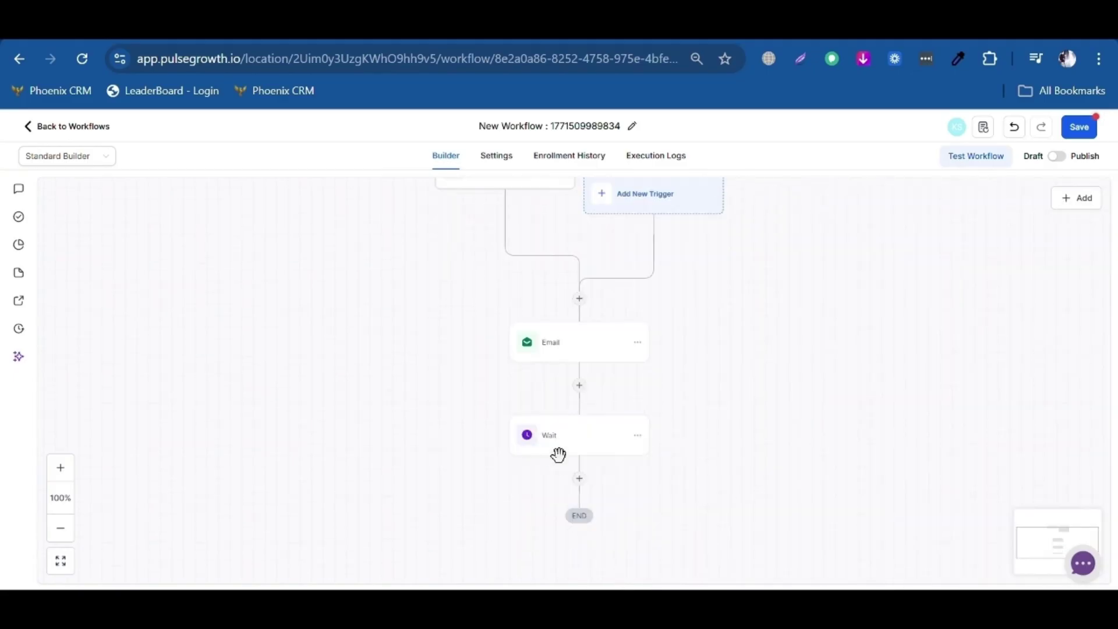
left_click(580, 479)
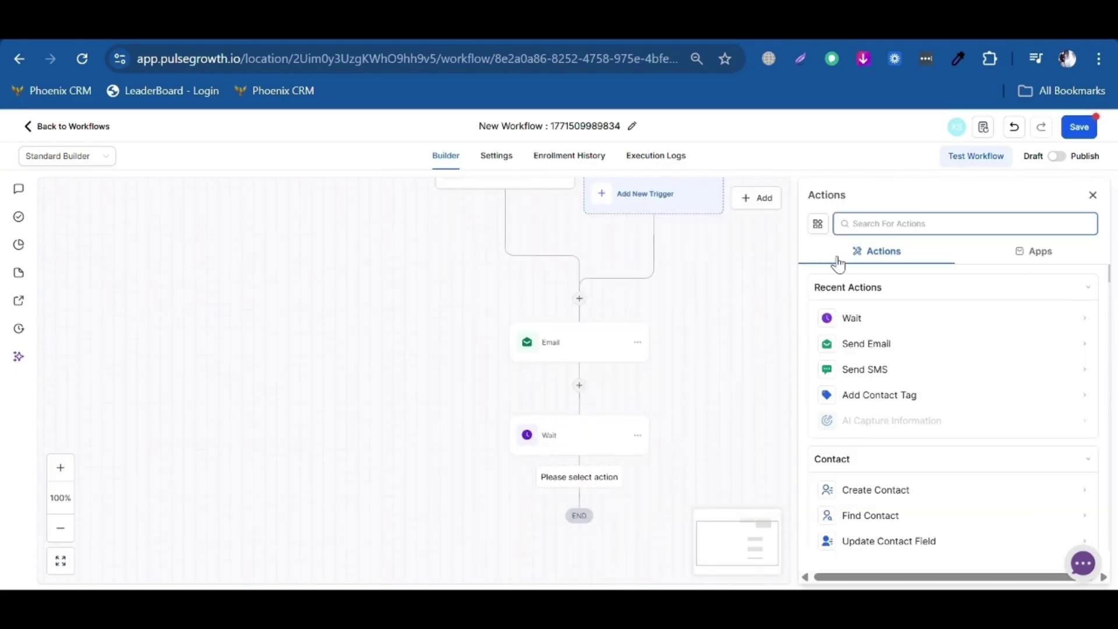
type("what")
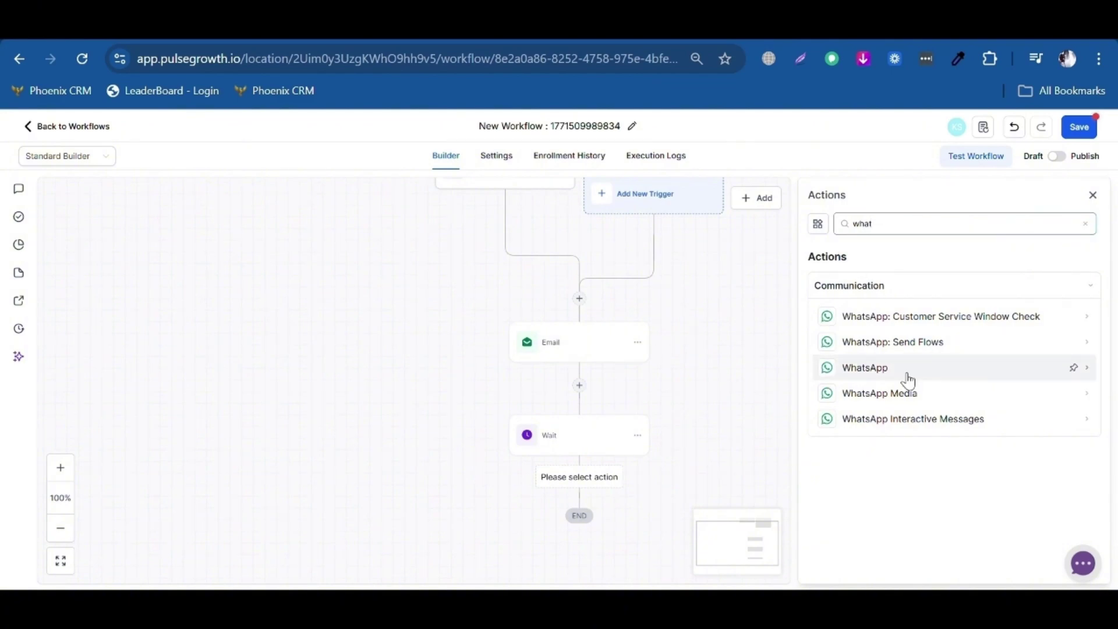
left_click(908, 371)
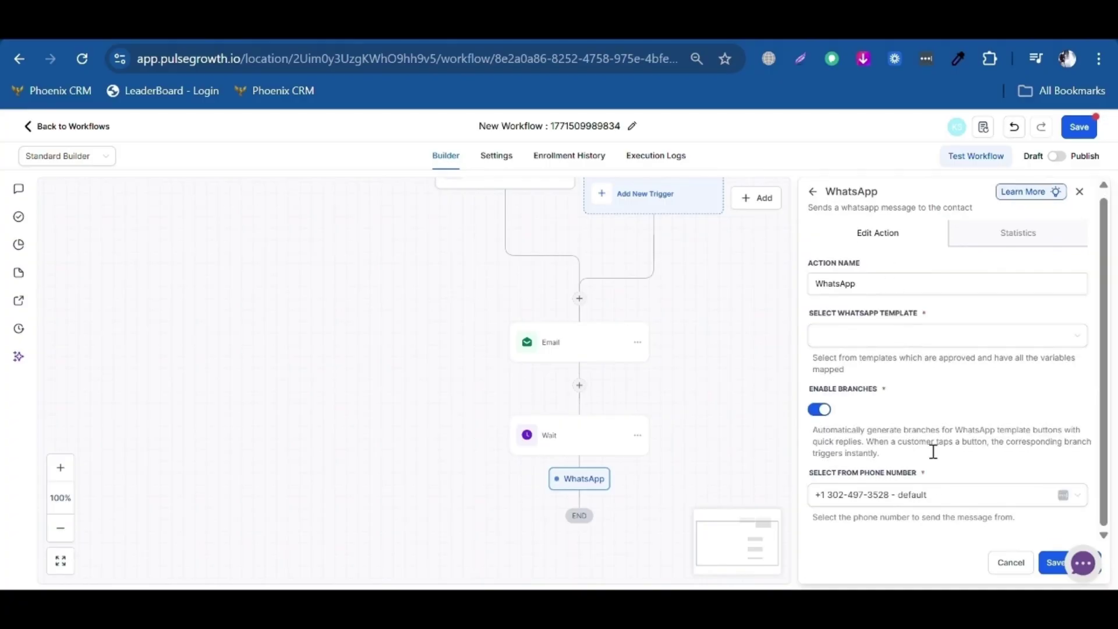
left_click(867, 339)
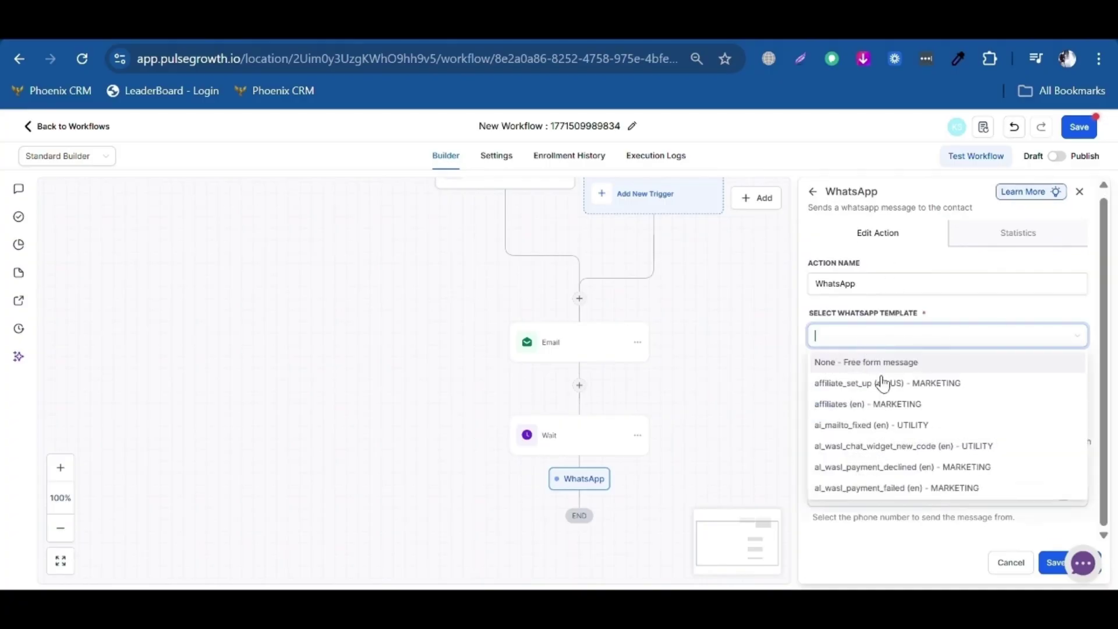
left_click(912, 409)
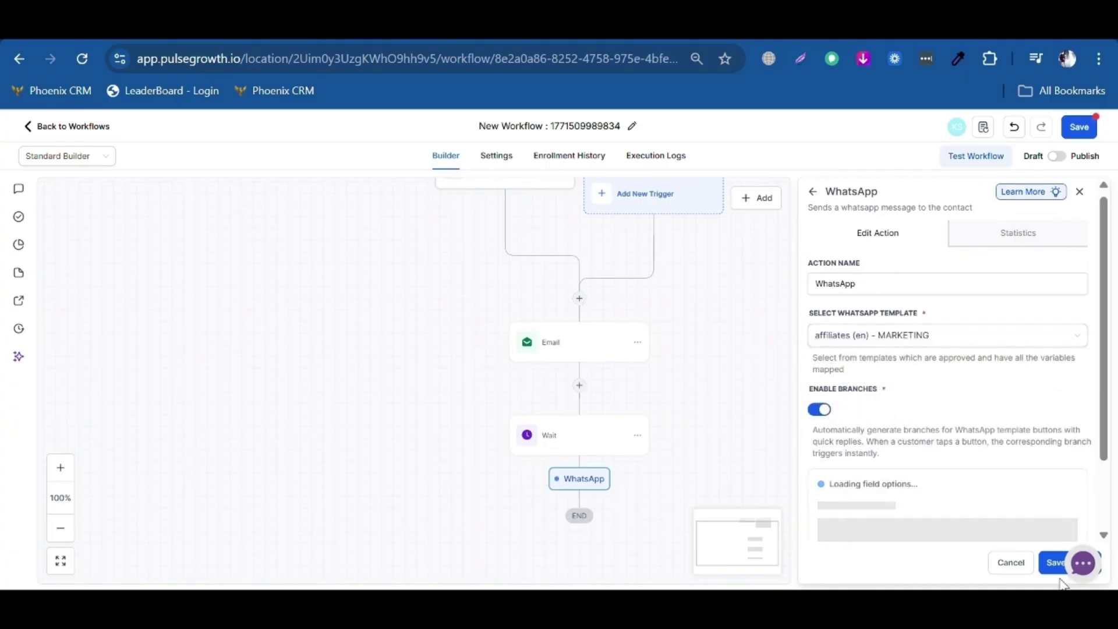
scroll(891, 404, "down", 2)
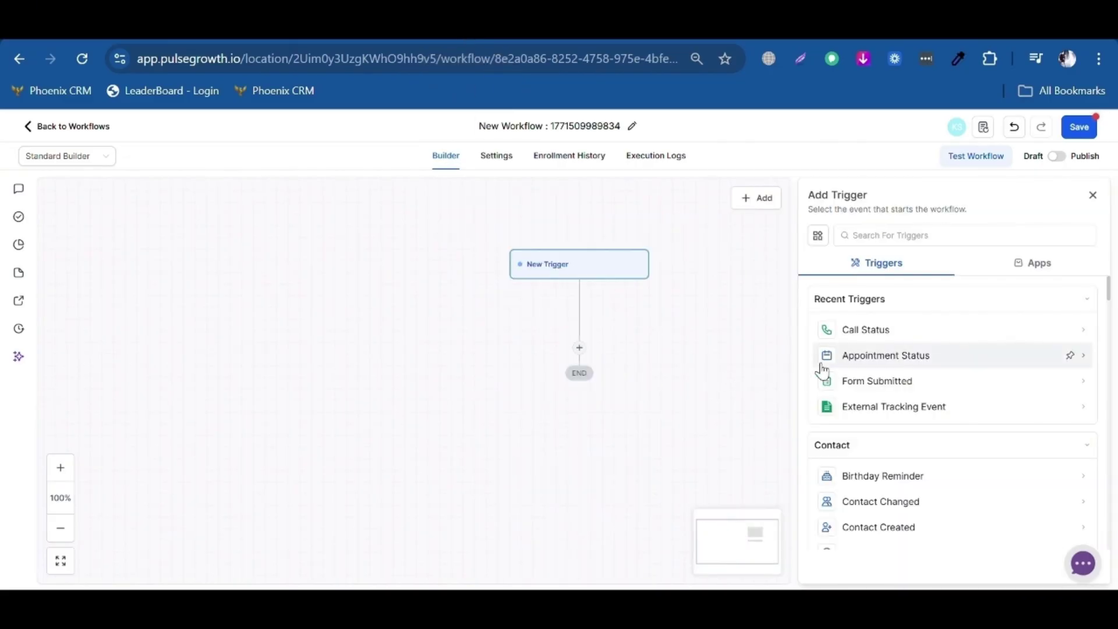
Step: Set the new trigger to Call Status and add a Call Direction filter set to Incoming
left_click(874, 334)
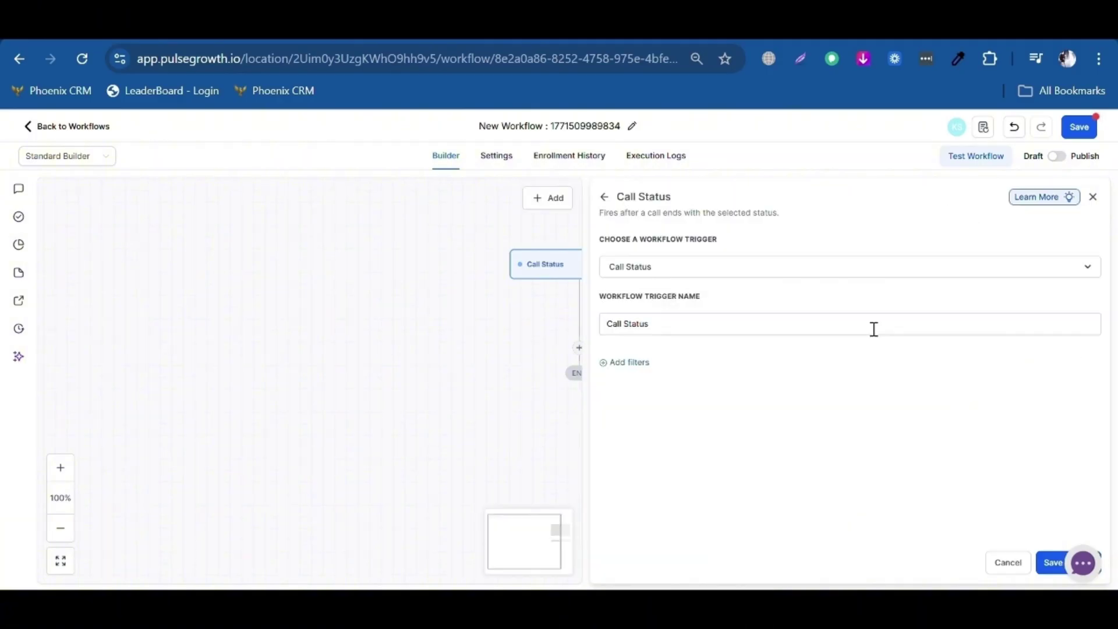
left_click(619, 363)
left_click(699, 382)
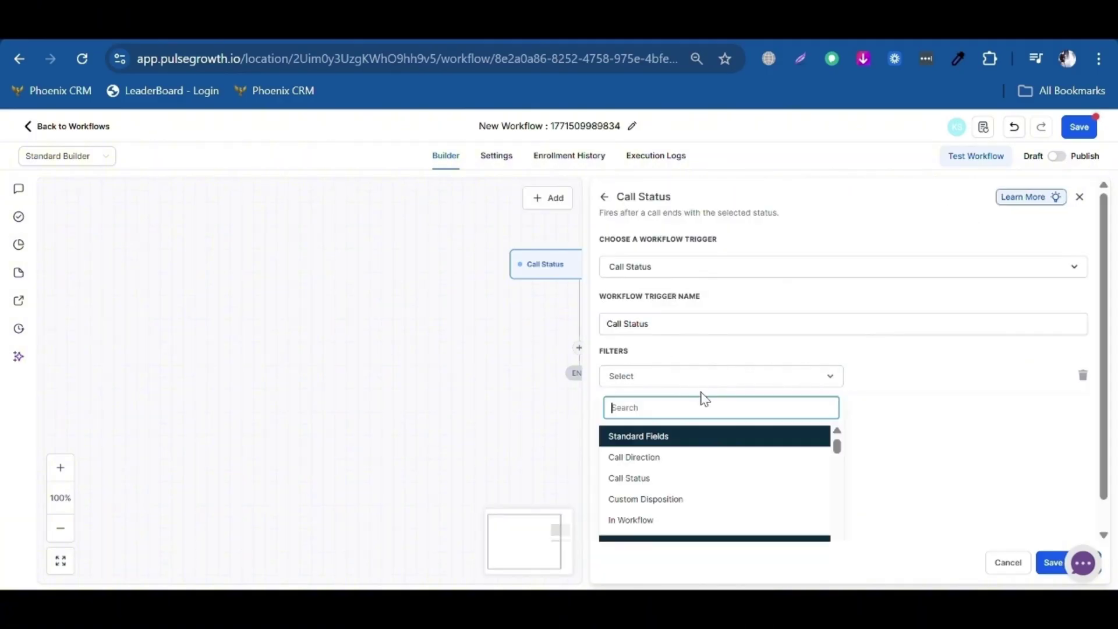
left_click(671, 463)
left_click(879, 374)
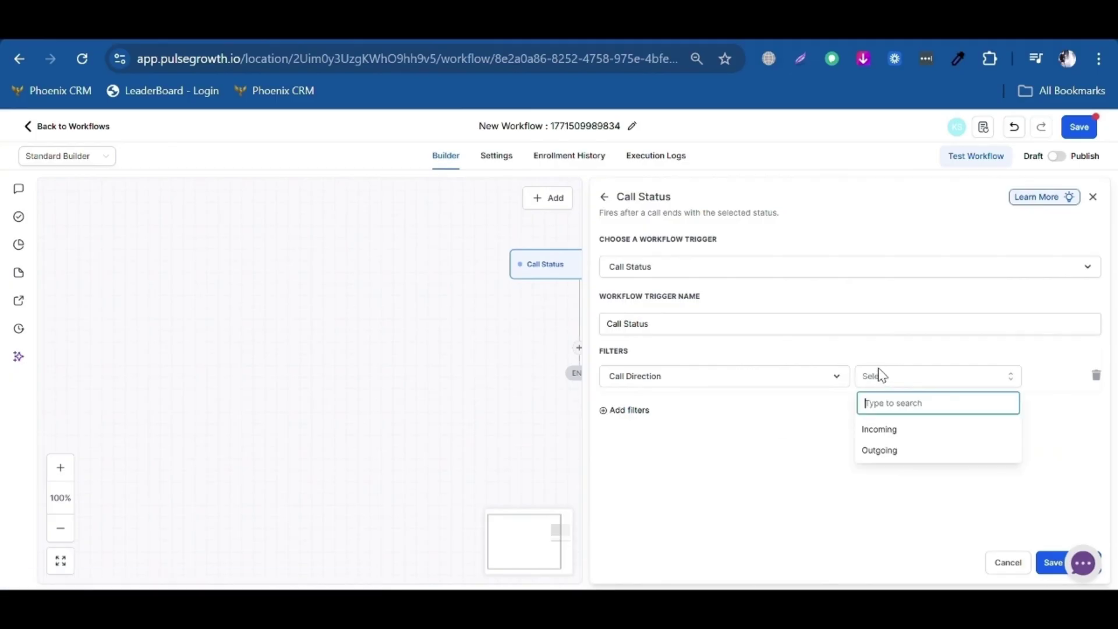
left_click(891, 431)
Step: Add a Call Status filter set to no-answer and save the Call Status trigger
left_click(636, 411)
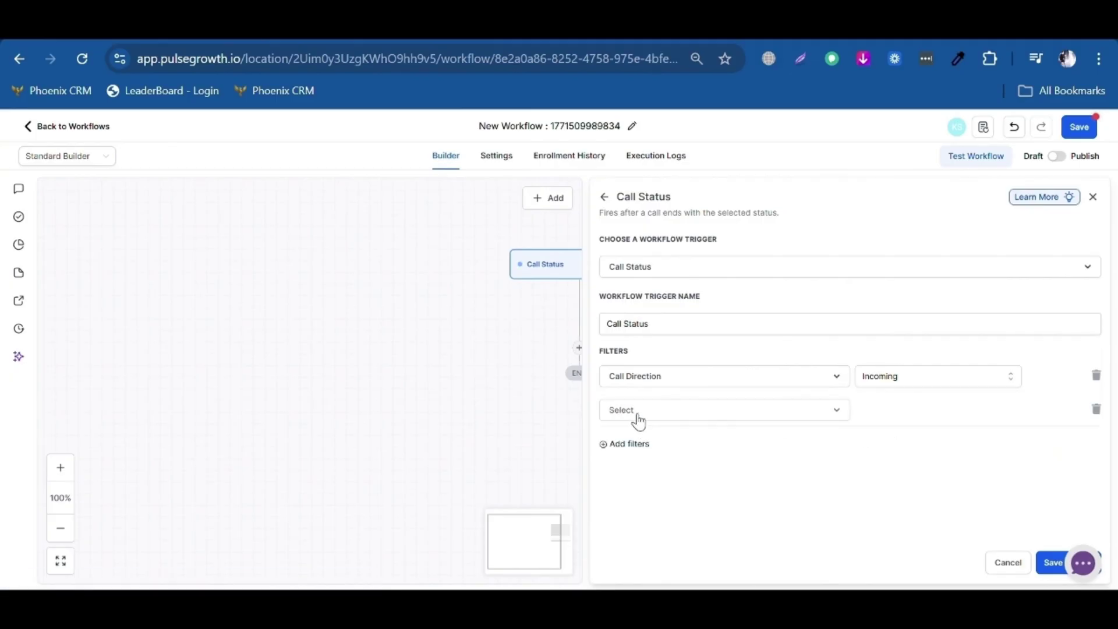
left_click(664, 411)
left_click(647, 494)
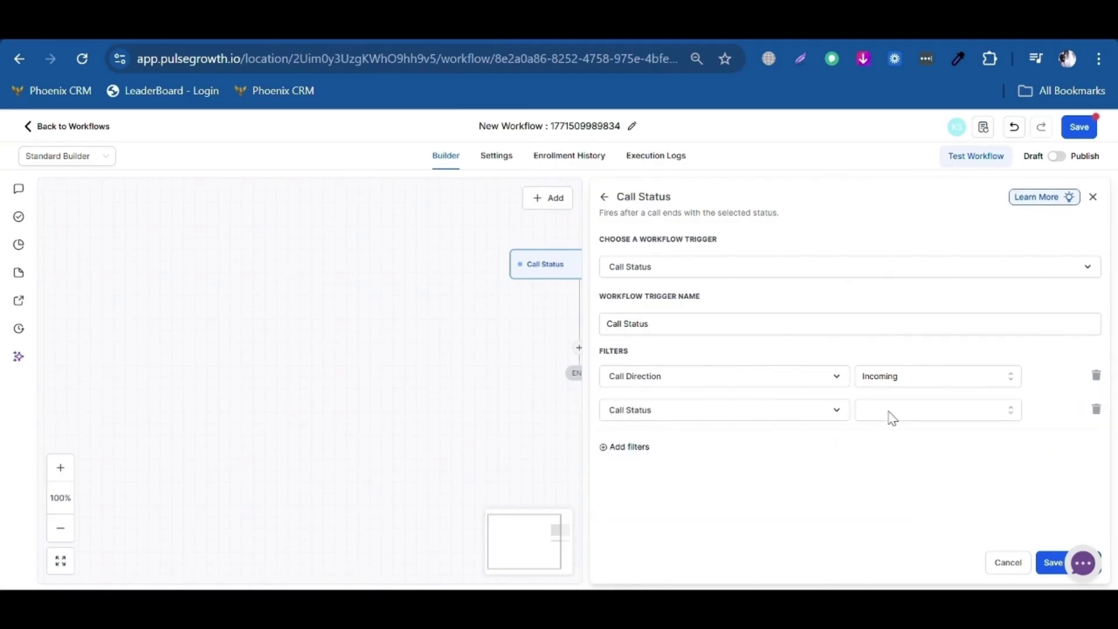
left_click(892, 414)
left_click(900, 529)
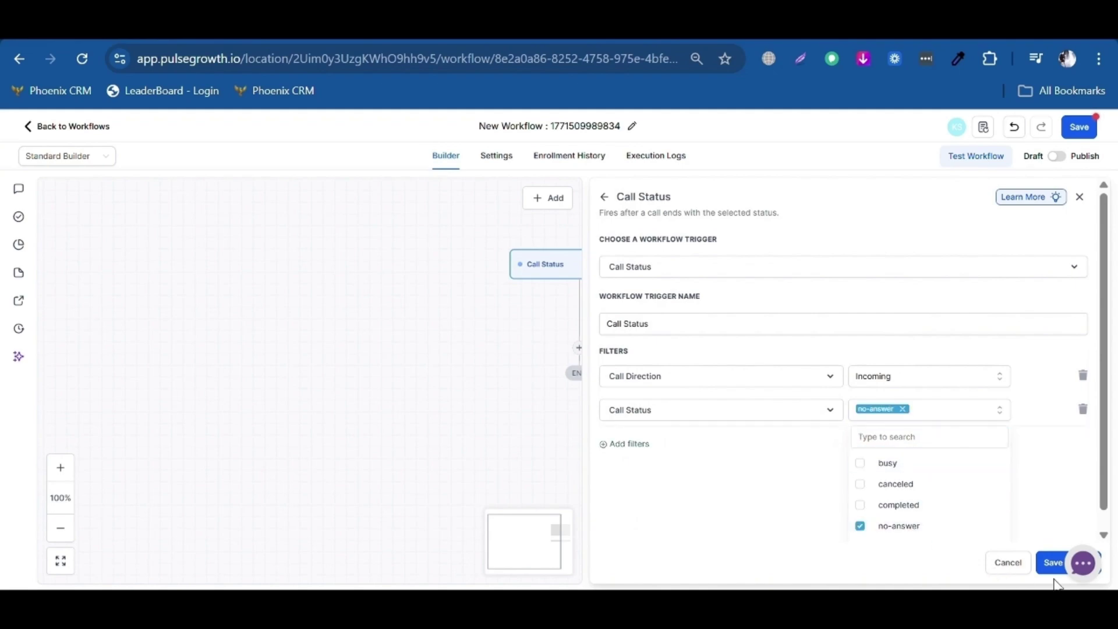
left_click(1053, 563)
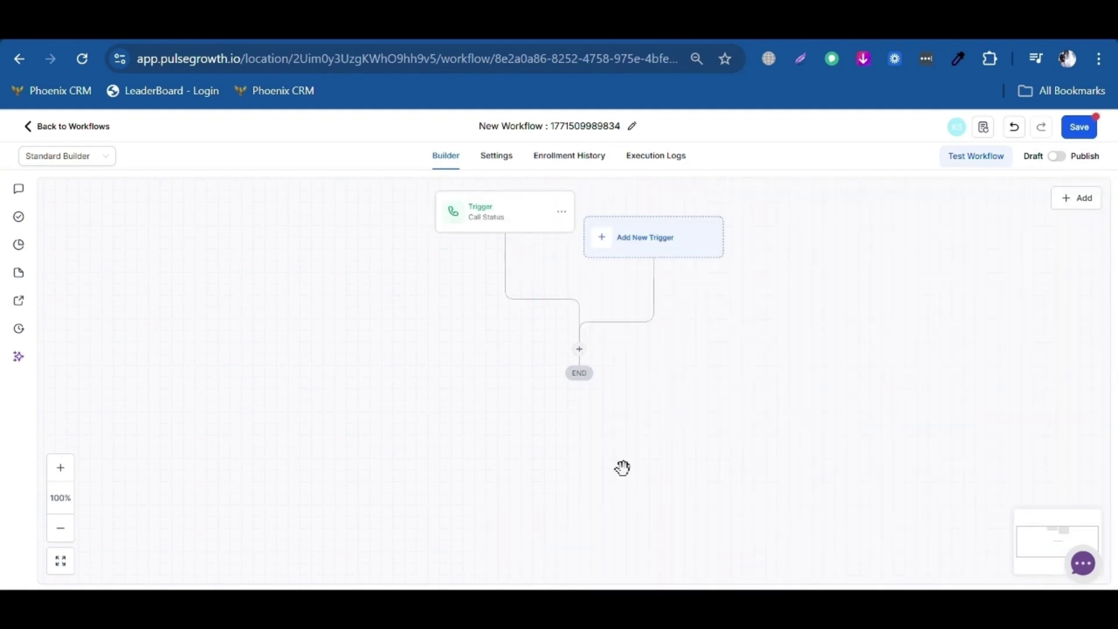
Step: Add a Send Email action below the Call Status trigger with the subject "test"
left_click(591, 350)
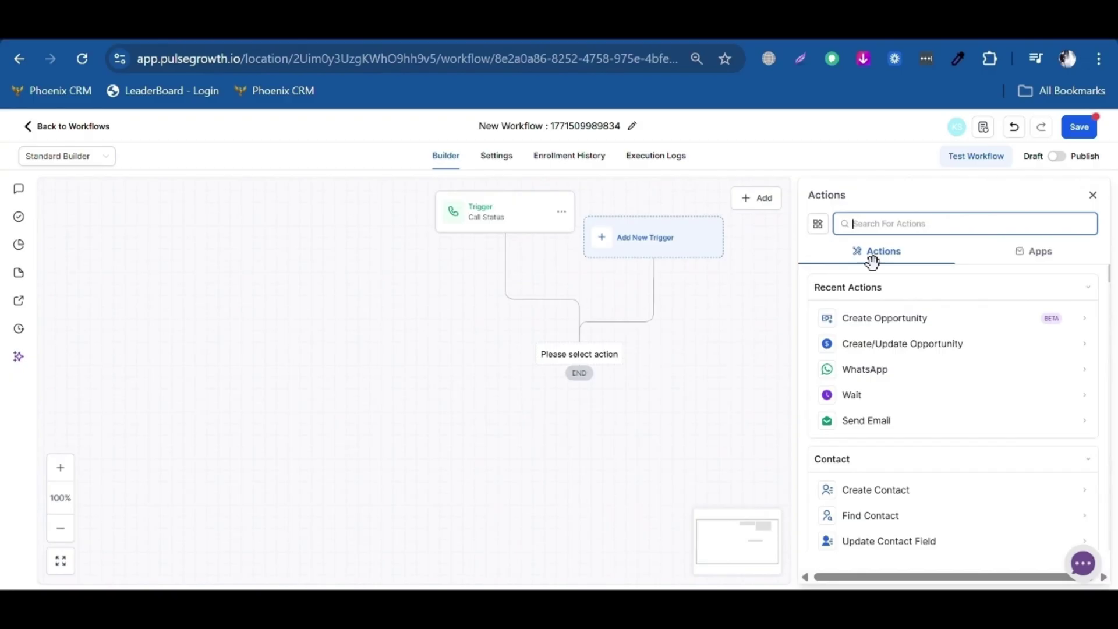
left_click(894, 229)
type("send")
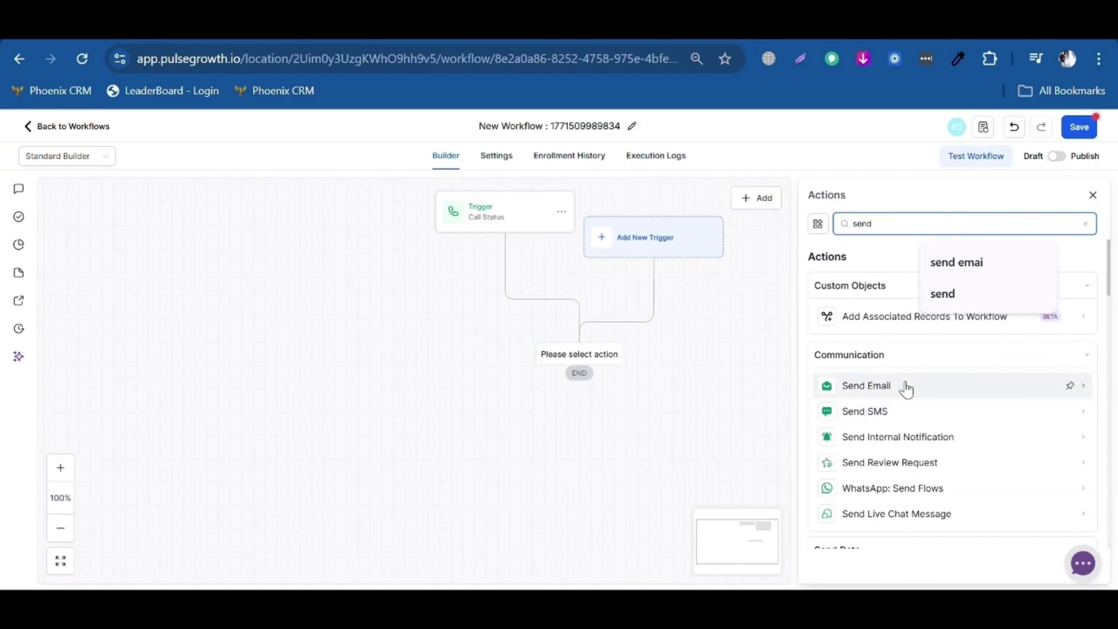
left_click(907, 386)
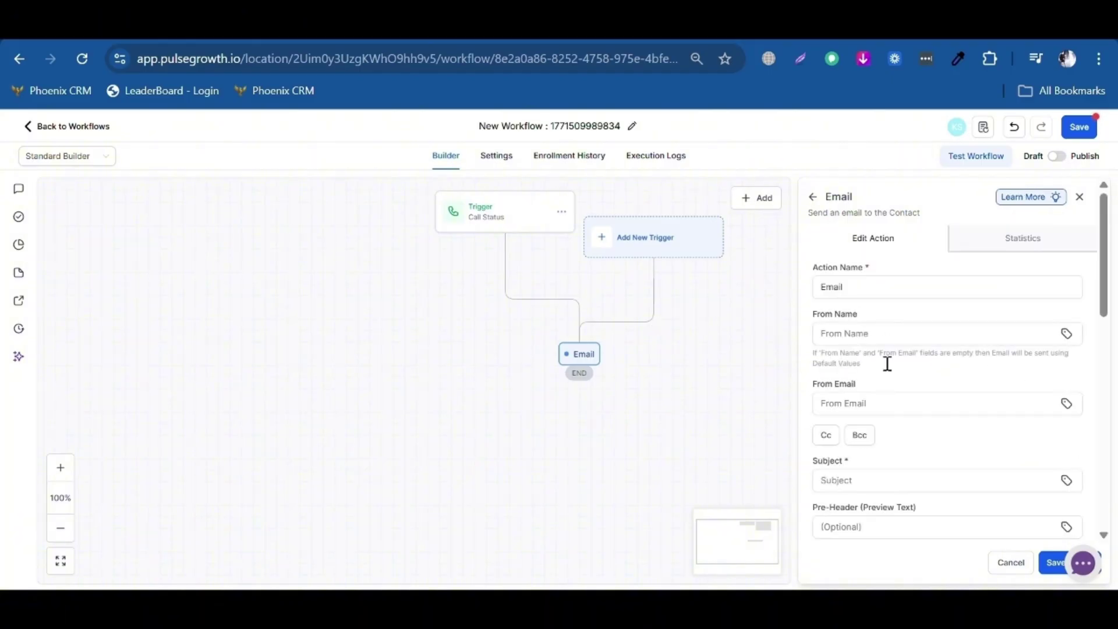
scroll(883, 384, "down", 2)
left_click(866, 394)
type("test")
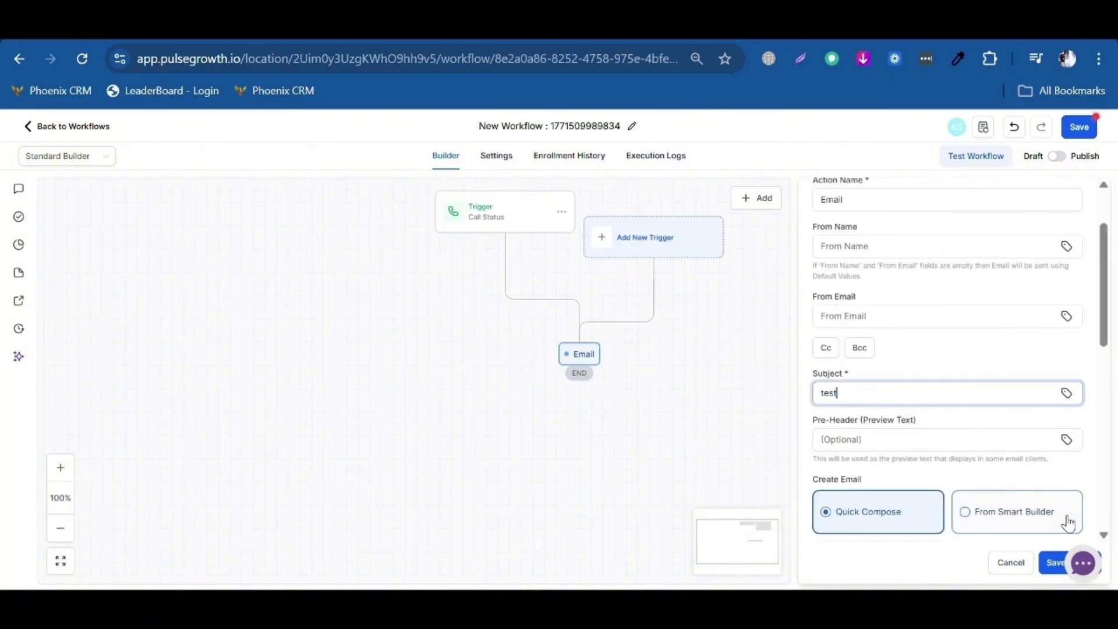
Step: Fill the email from the existing "Here's the link to join" HTML snippet template and save the action
scroll(1025, 490, "down", 5)
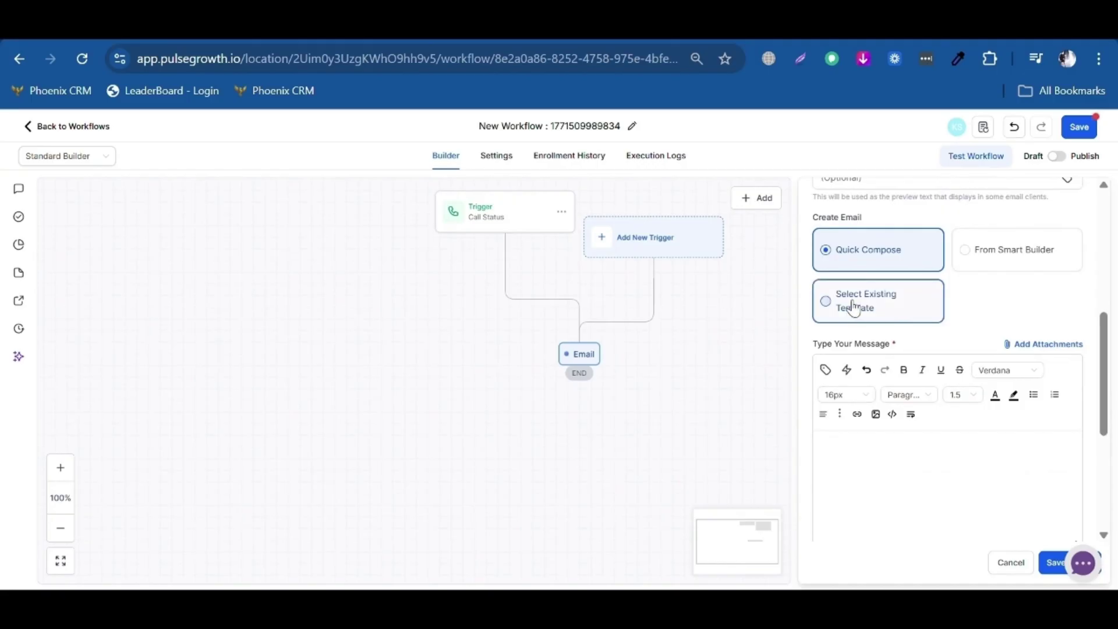
left_click(847, 307)
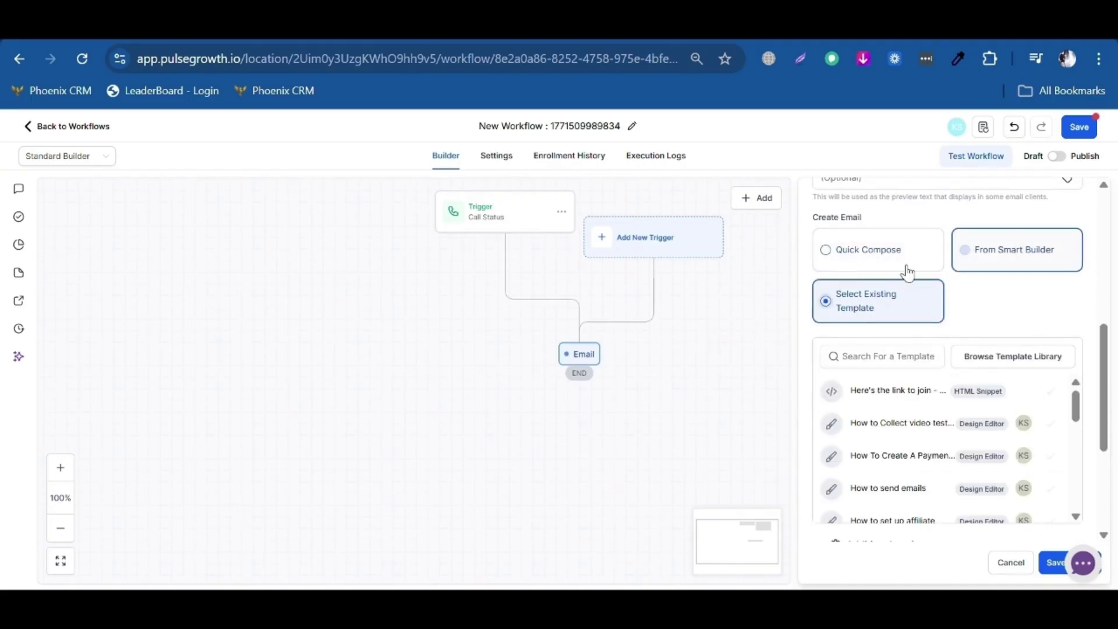
left_click(876, 391)
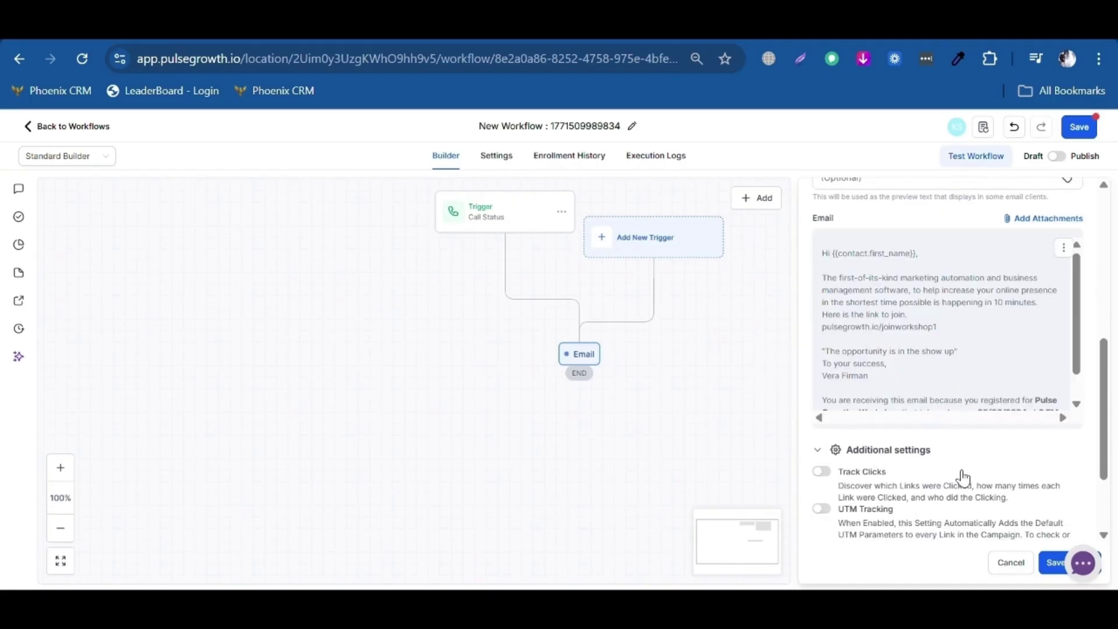
left_click(1053, 565)
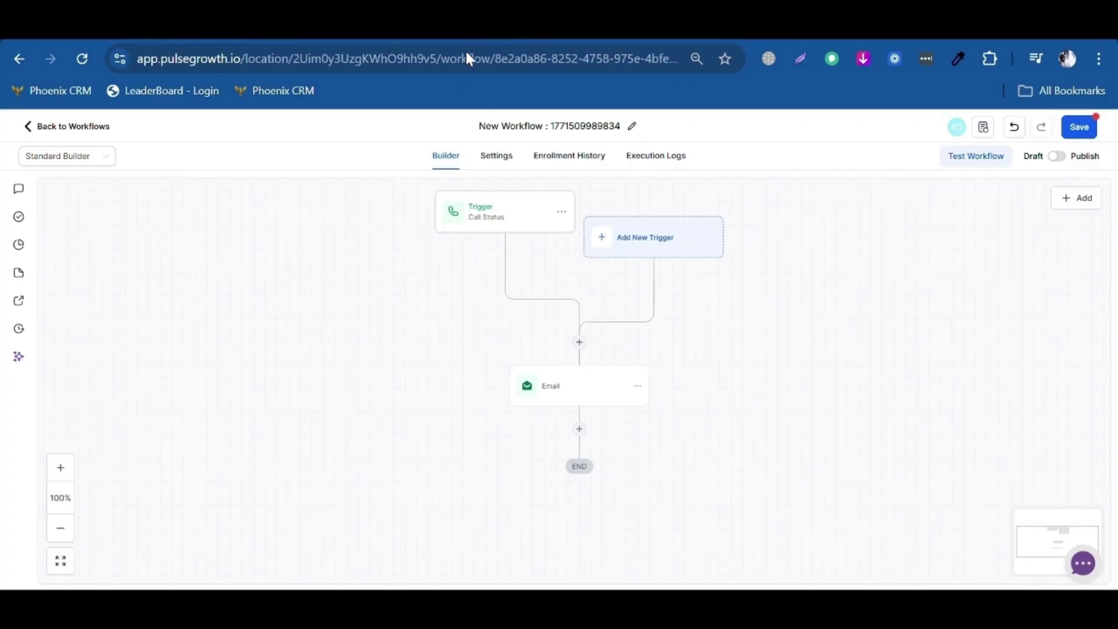
Step: View the workflow's enrollment history and execution logs, and rename the workflow "test"
left_click(567, 163)
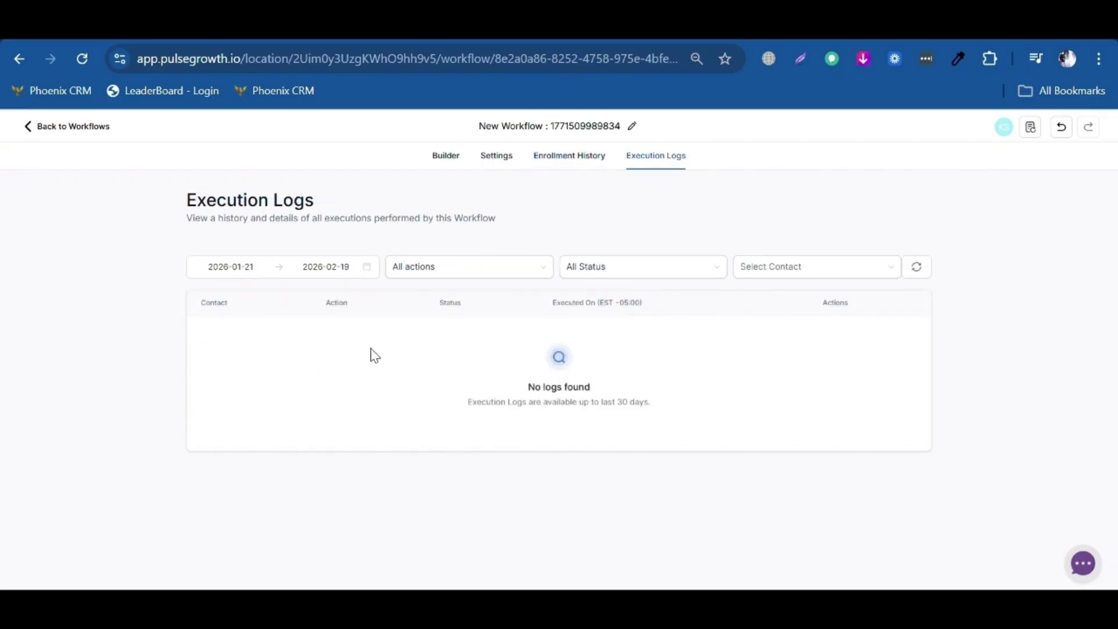
left_click(557, 126)
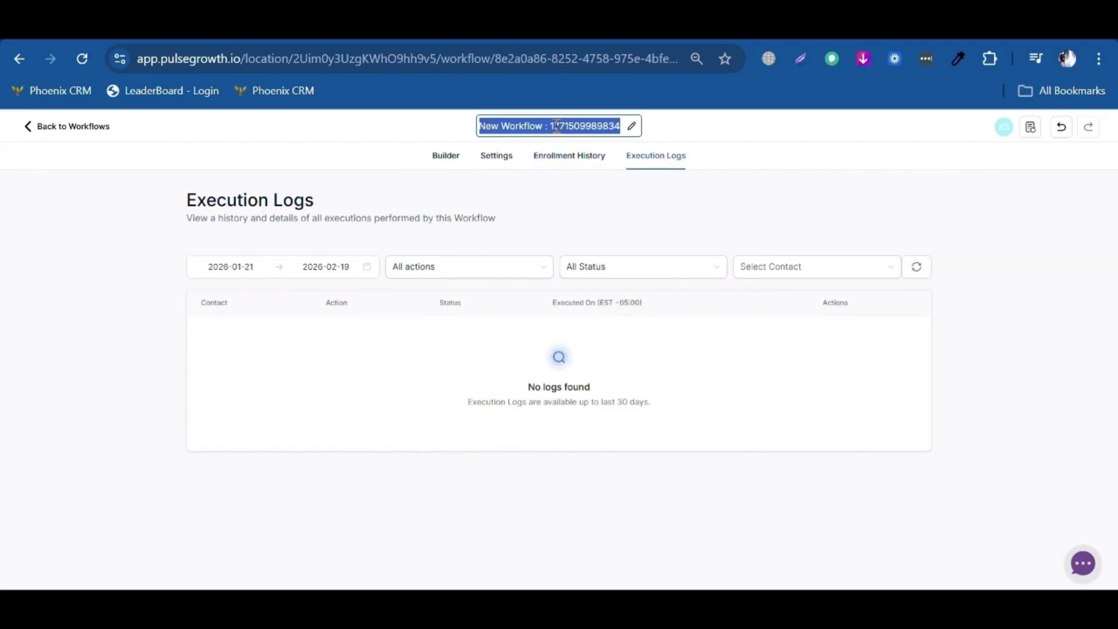
key("BackSpace")
type("test")
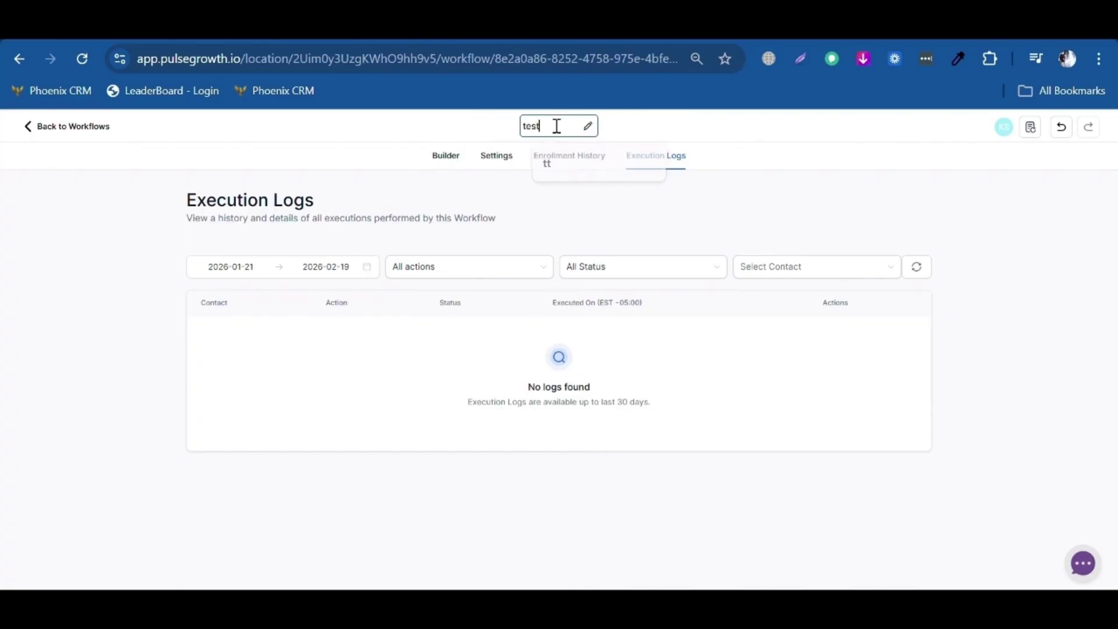
left_click(854, 202)
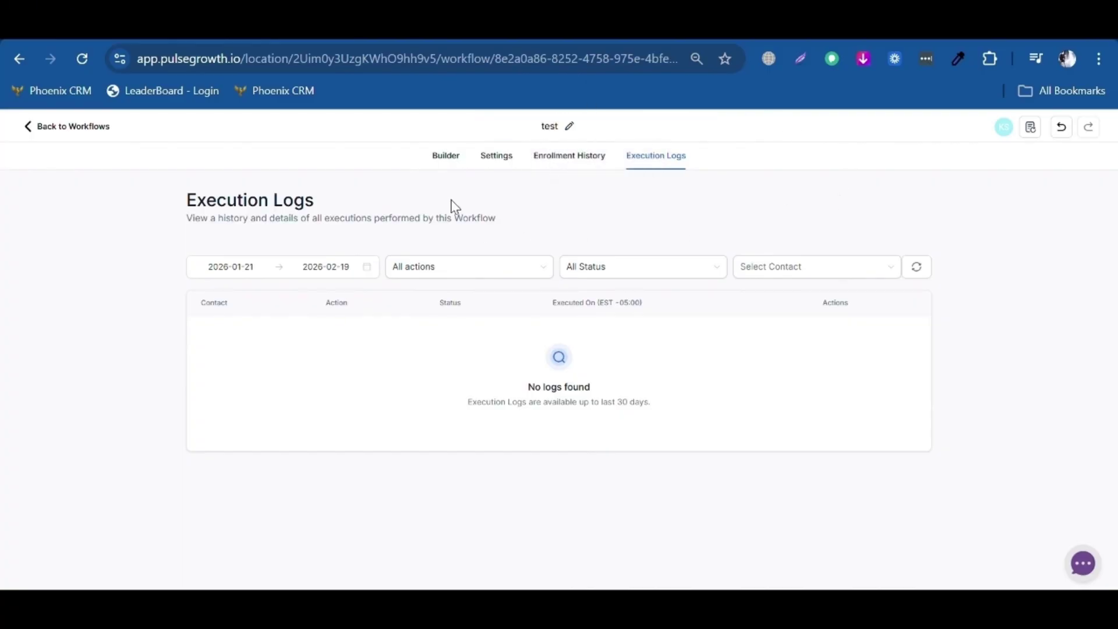
Step: Return to the workflow builder, save the workflow and switch it from Draft to Publish
left_click(446, 155)
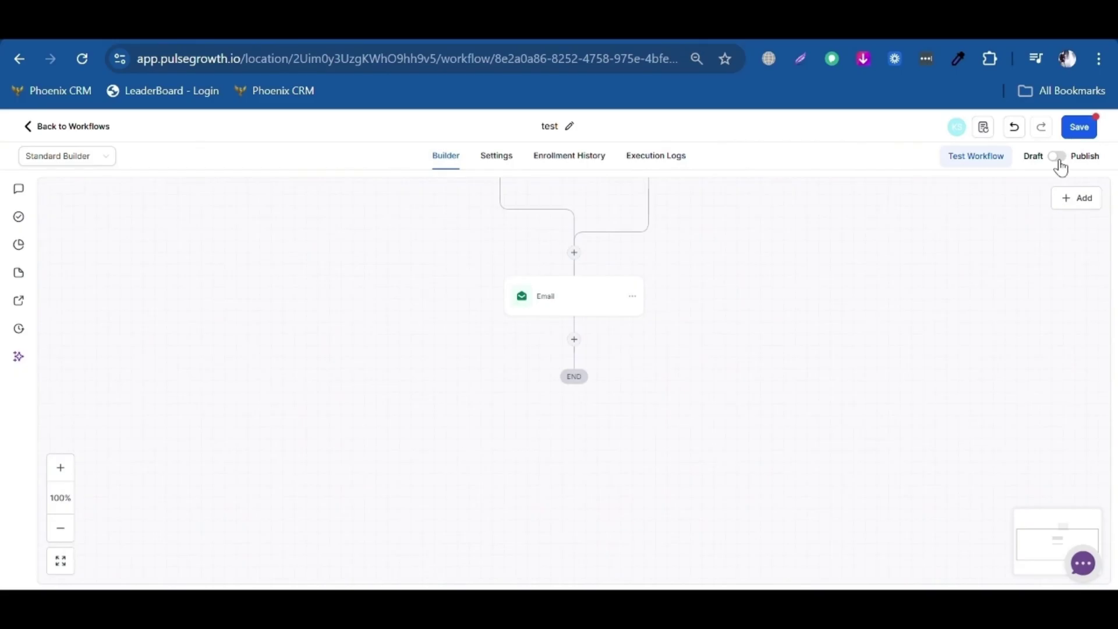
left_click(1079, 128)
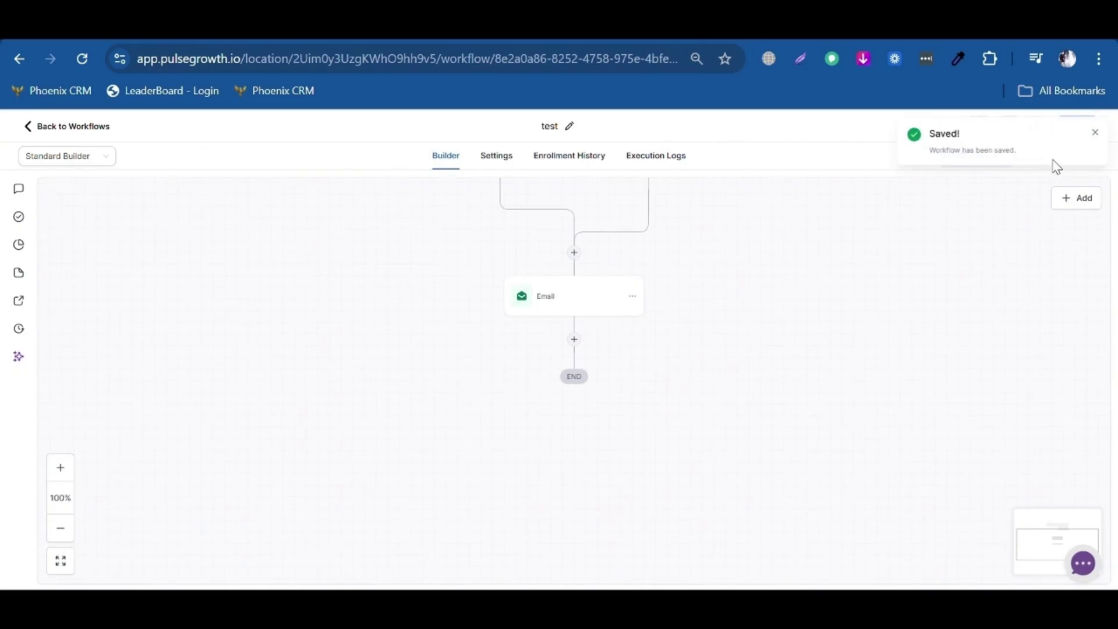
left_click(1094, 133)
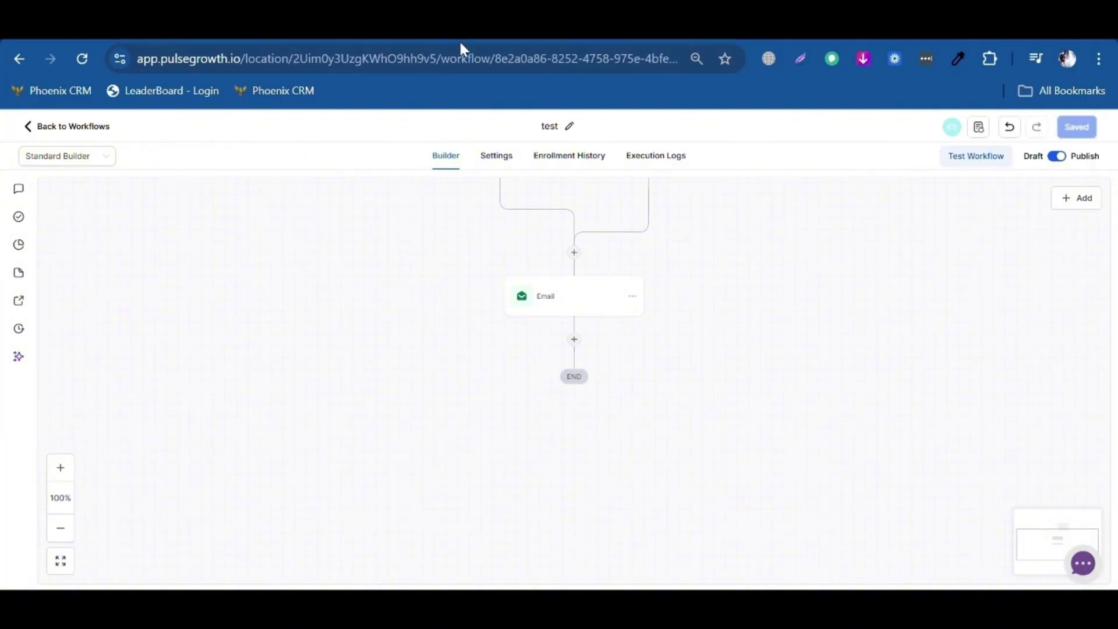
Step: Open the workflow Template Library for creating a new workflow and browse the available recipe templates
left_click(1019, 194)
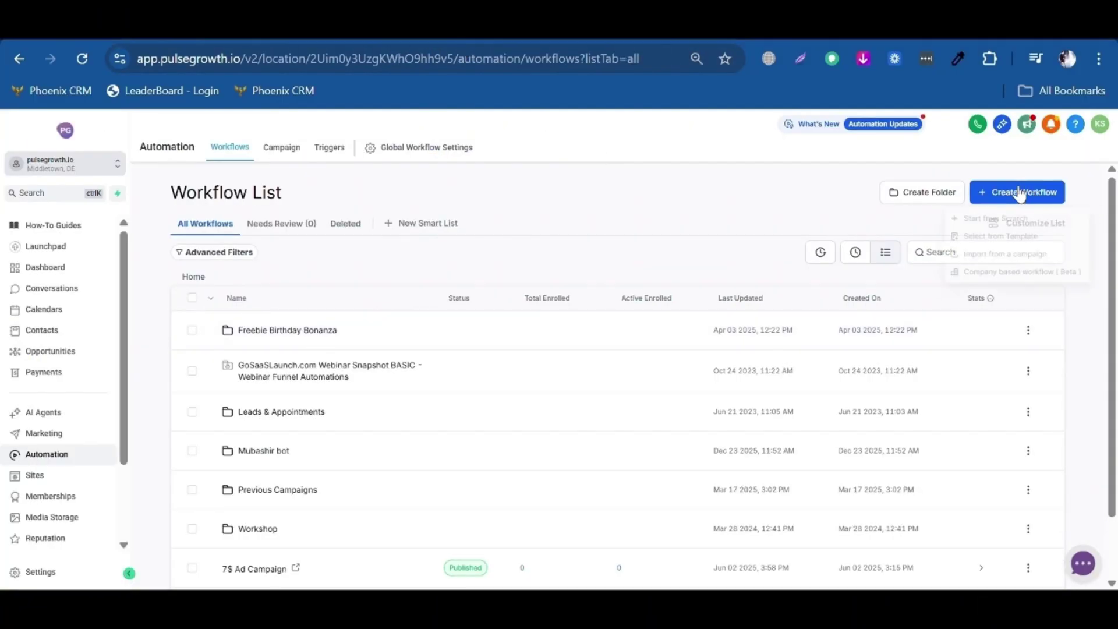
left_click(1010, 246)
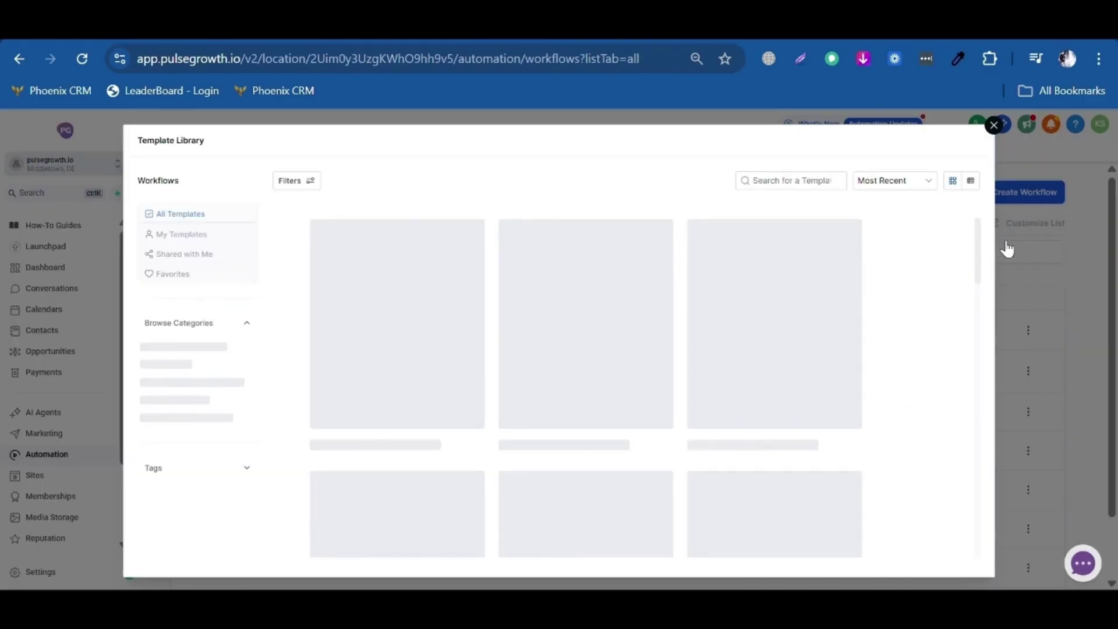
scroll(486, 368, "down", 10)
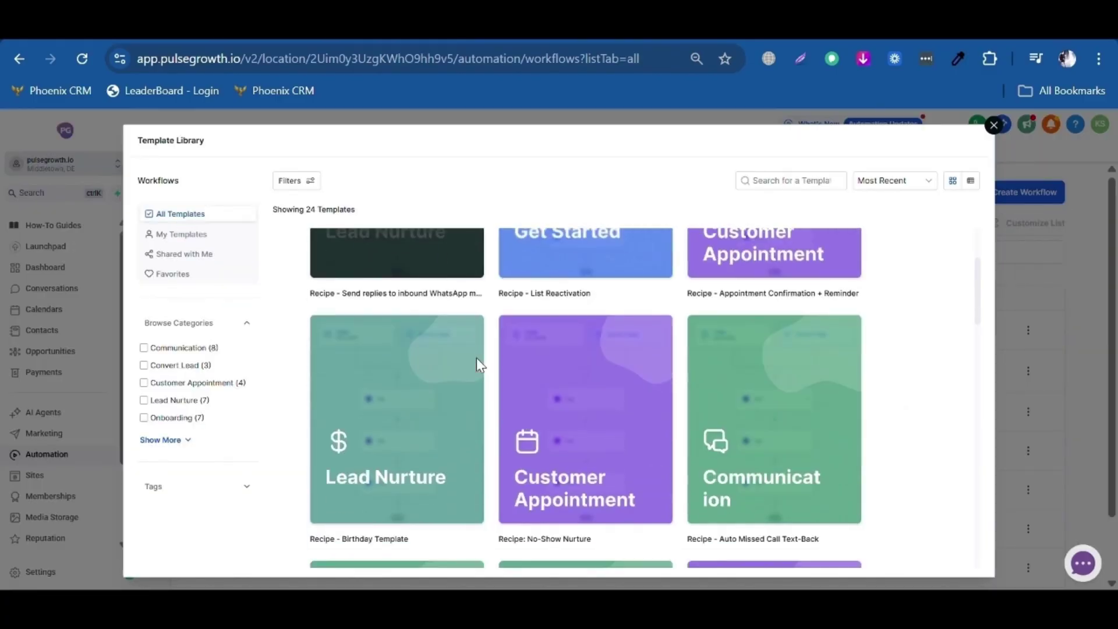
Step: Find the "Recipe - FAQ Auto Reply" template in the library and create a workflow from it
scroll(385, 352, "down", 10)
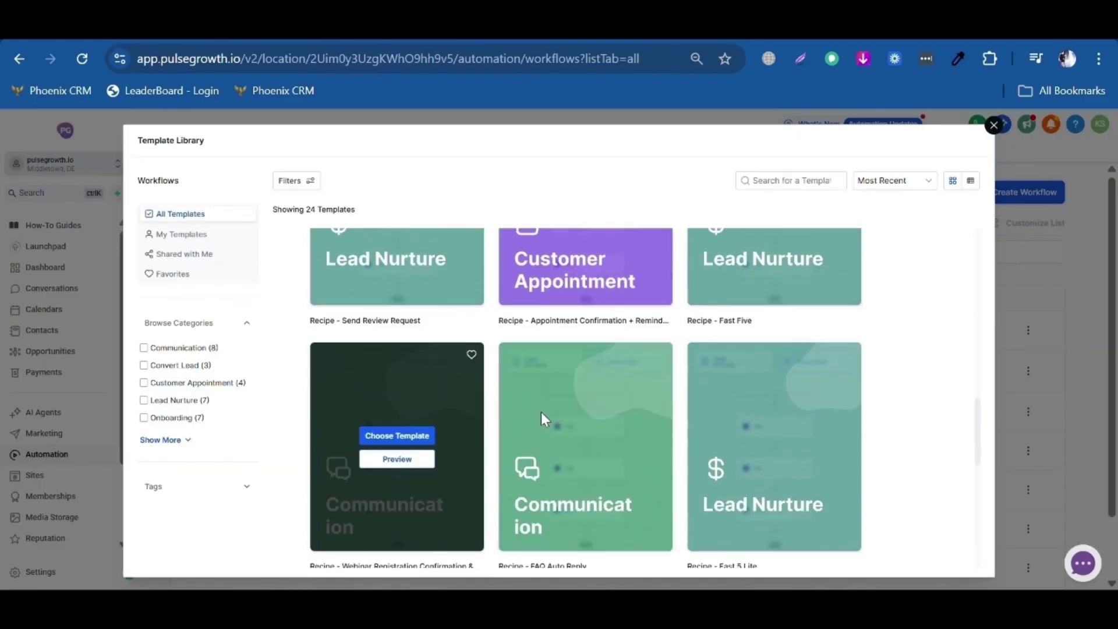
scroll(479, 428, "down", 3)
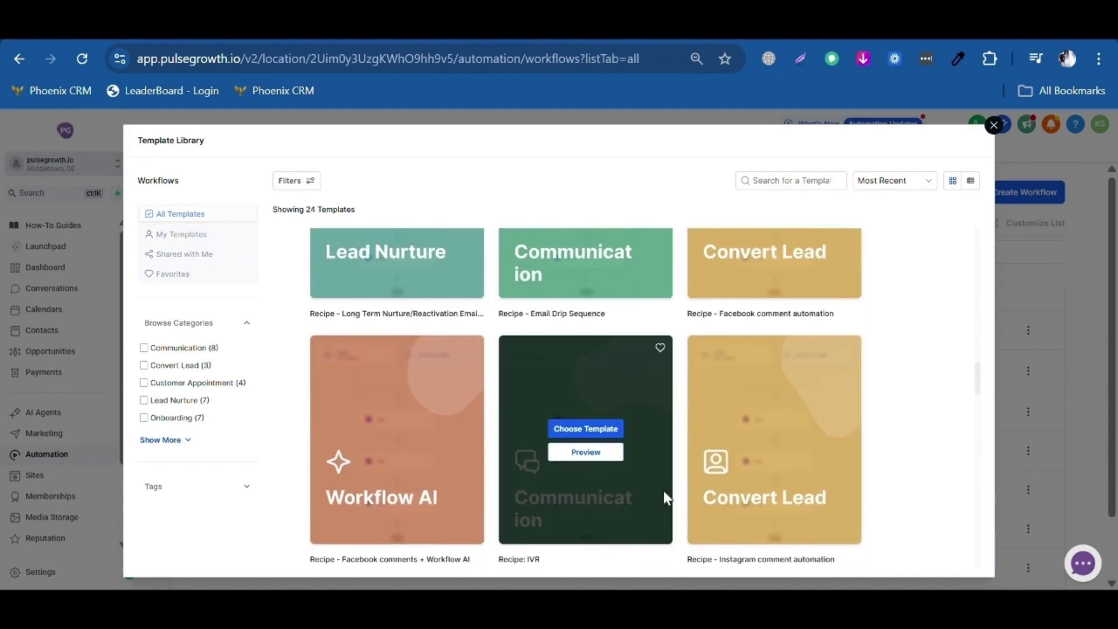
scroll(595, 498, "up", 3)
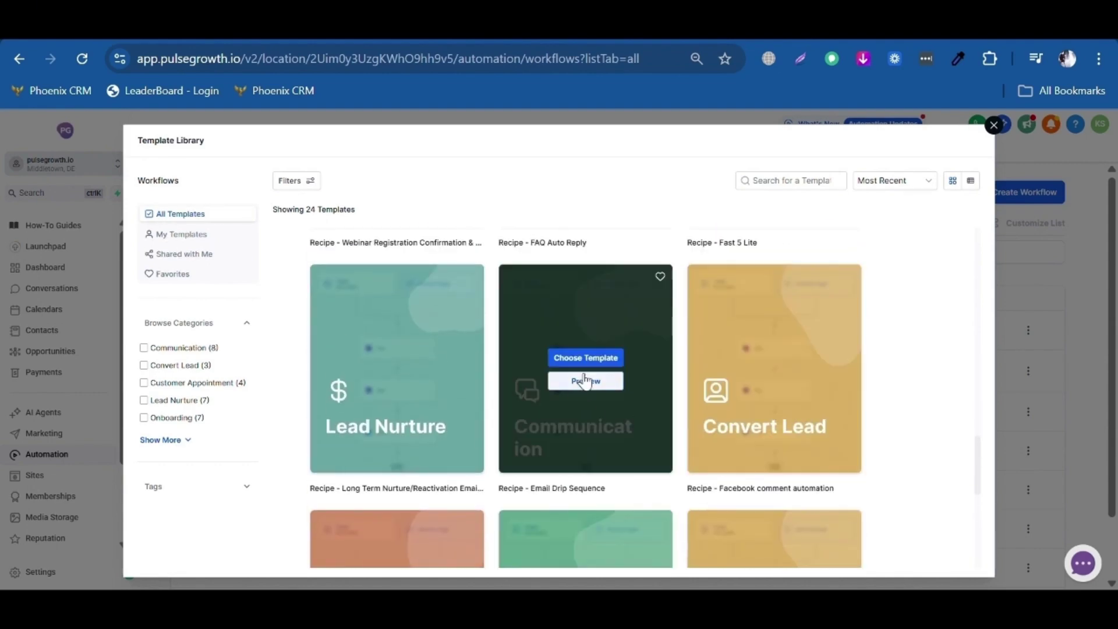
left_click(610, 359)
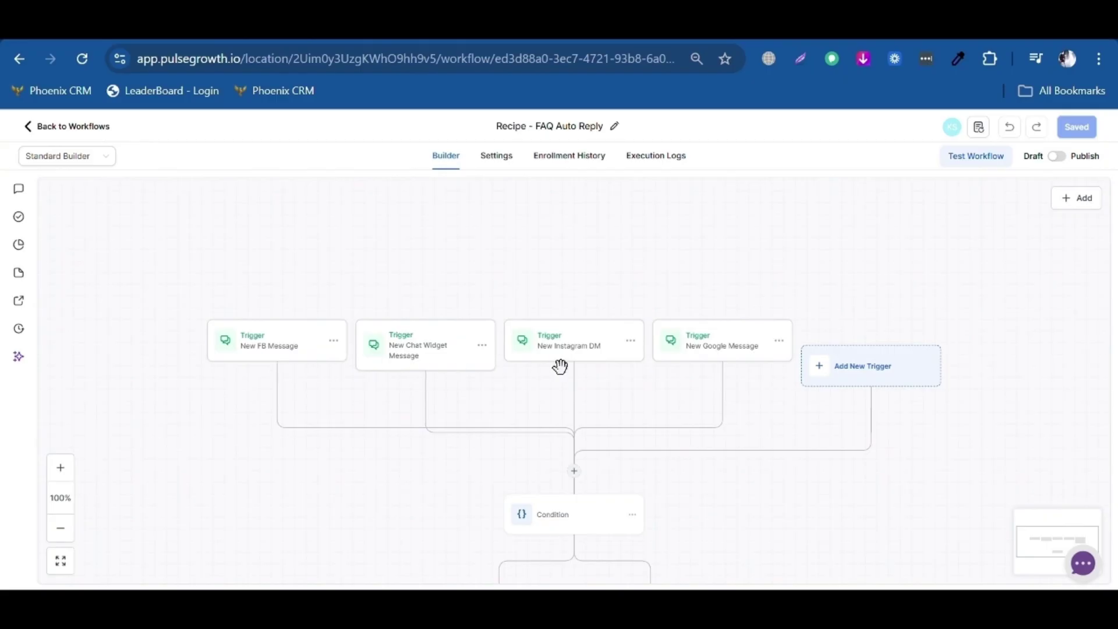
Step: Examine the Condition action's "Message contains 'you located'" branch and its replied-message rule, and close it without saving
scroll(399, 345, "down", 3)
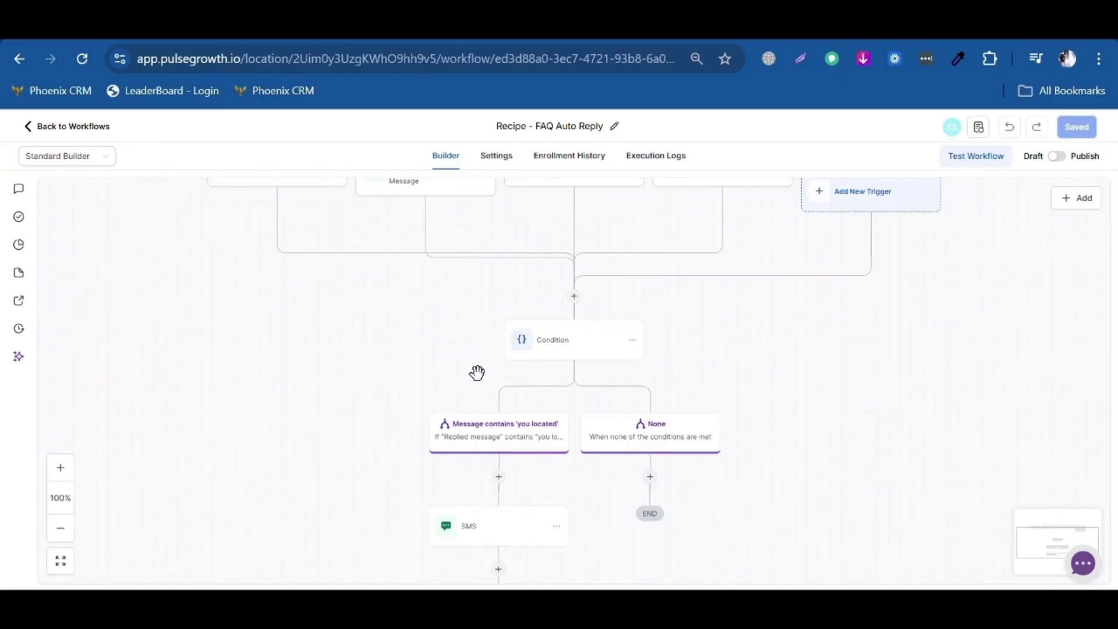
scroll(477, 373, "down", 2)
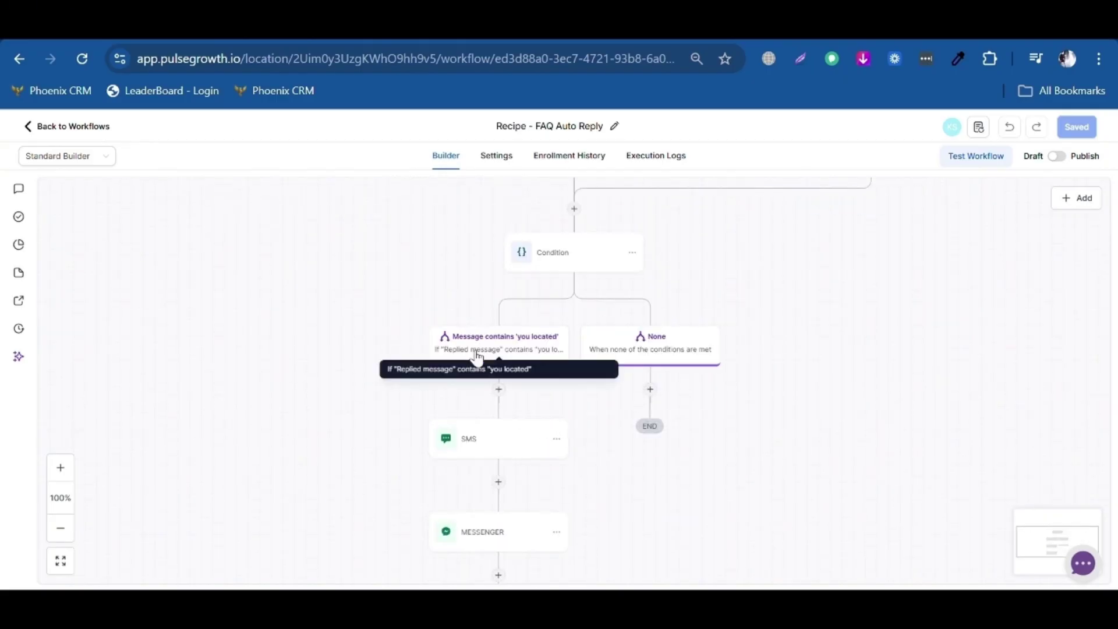
left_click(525, 358)
scroll(802, 418, "down", 2)
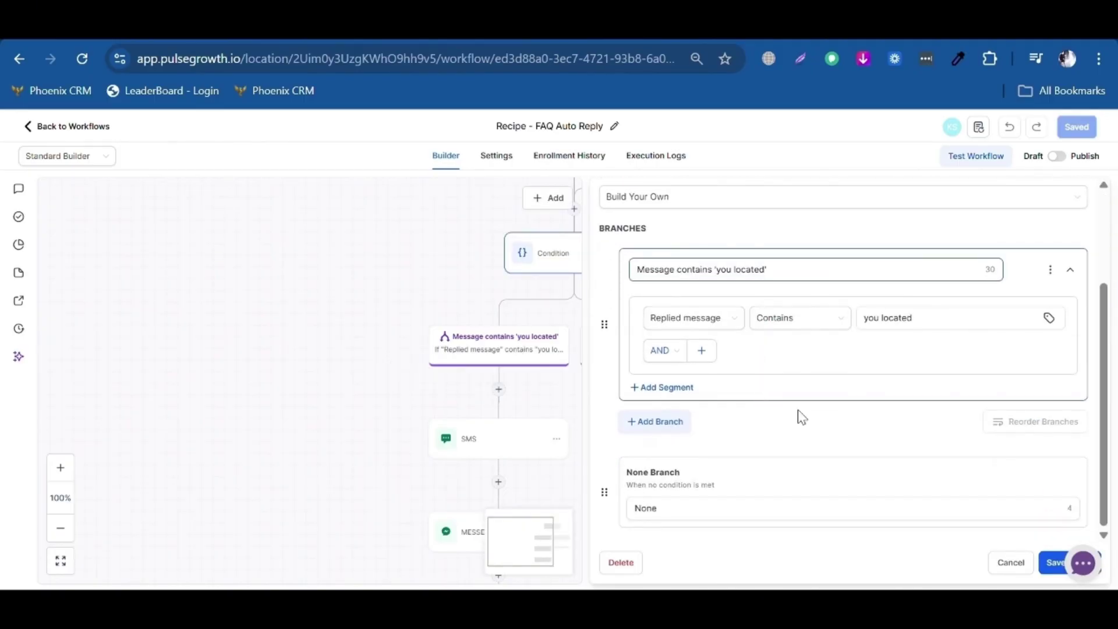
left_click(914, 323)
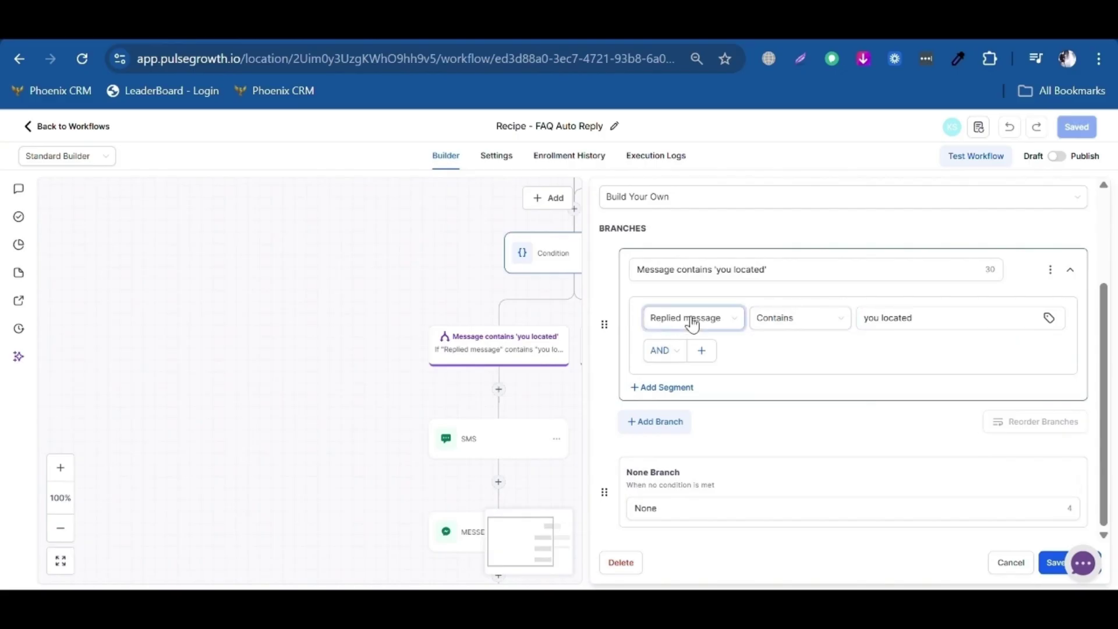
scroll(750, 444, "up", 2)
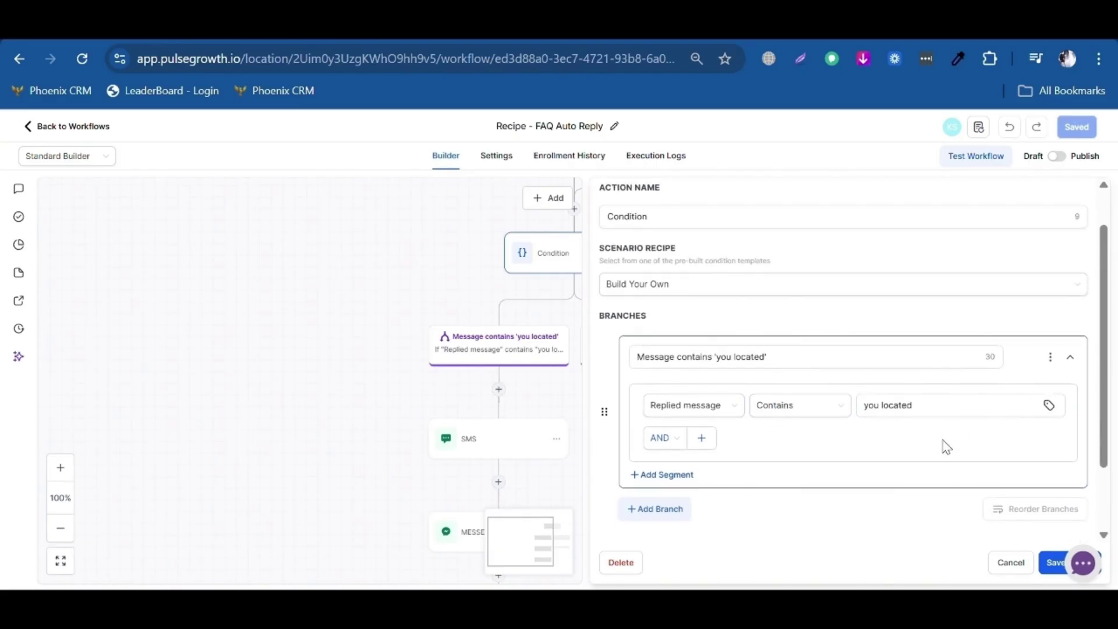
left_click_drag(944, 404, 839, 407)
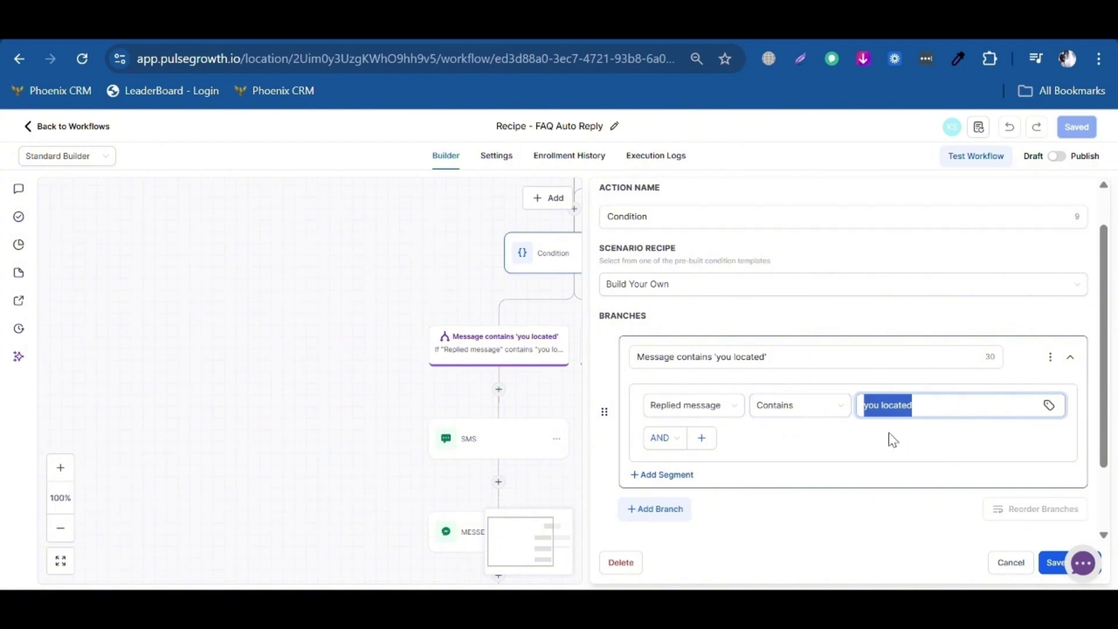
left_click(995, 567)
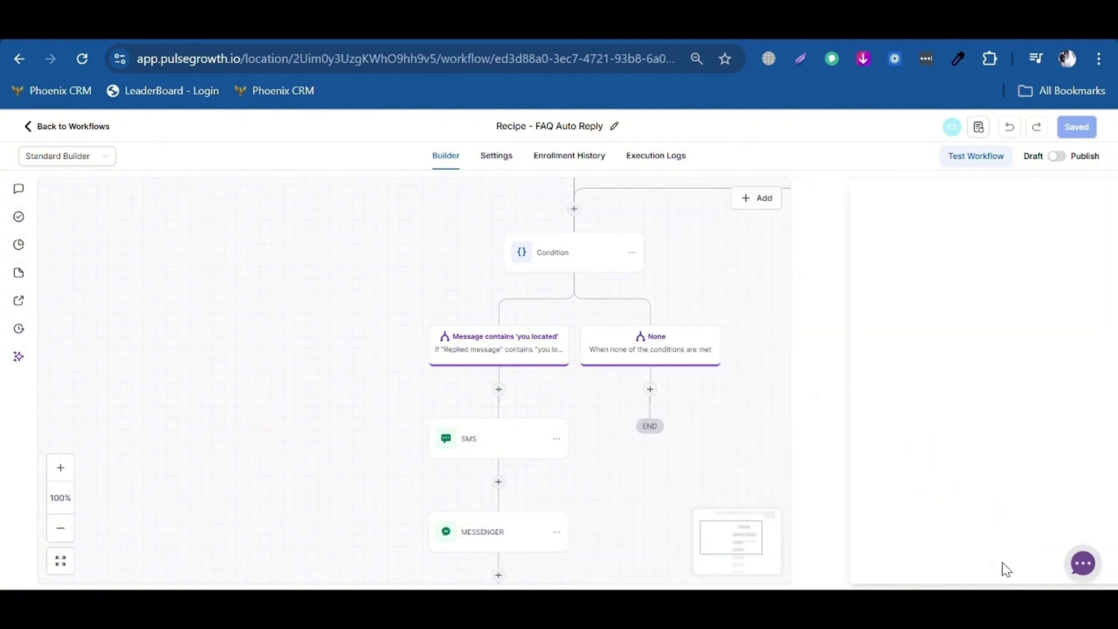
Step: Switch the FAQ Auto Reply workflow from Draft to Publish and dismiss the notification
scroll(582, 402, "down", 1)
scroll(501, 395, "down", 4)
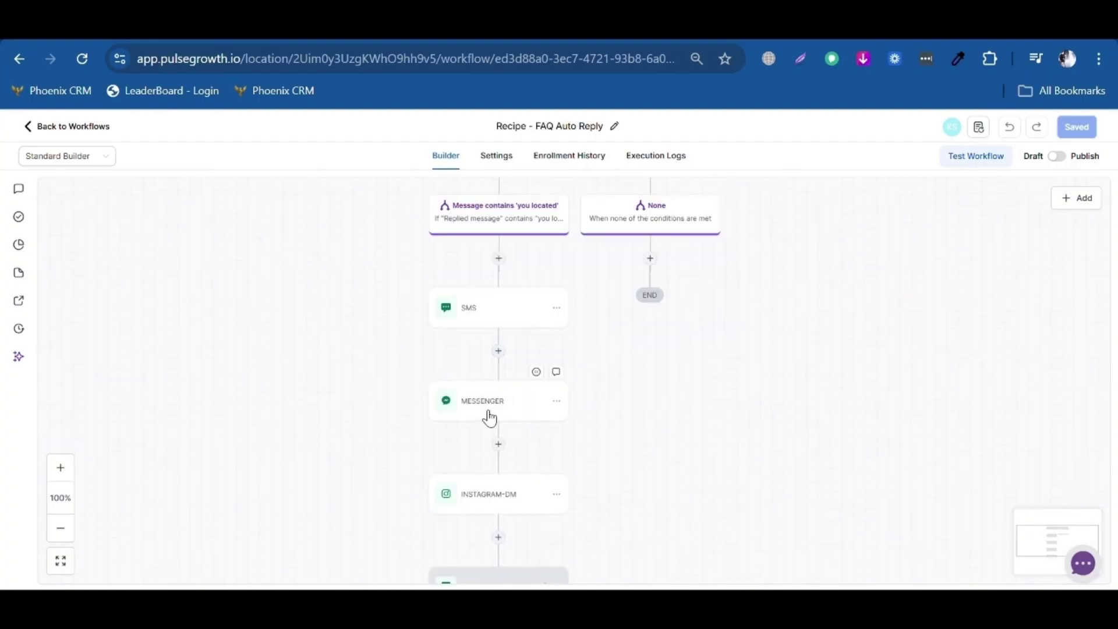
scroll(489, 411, "down", 2)
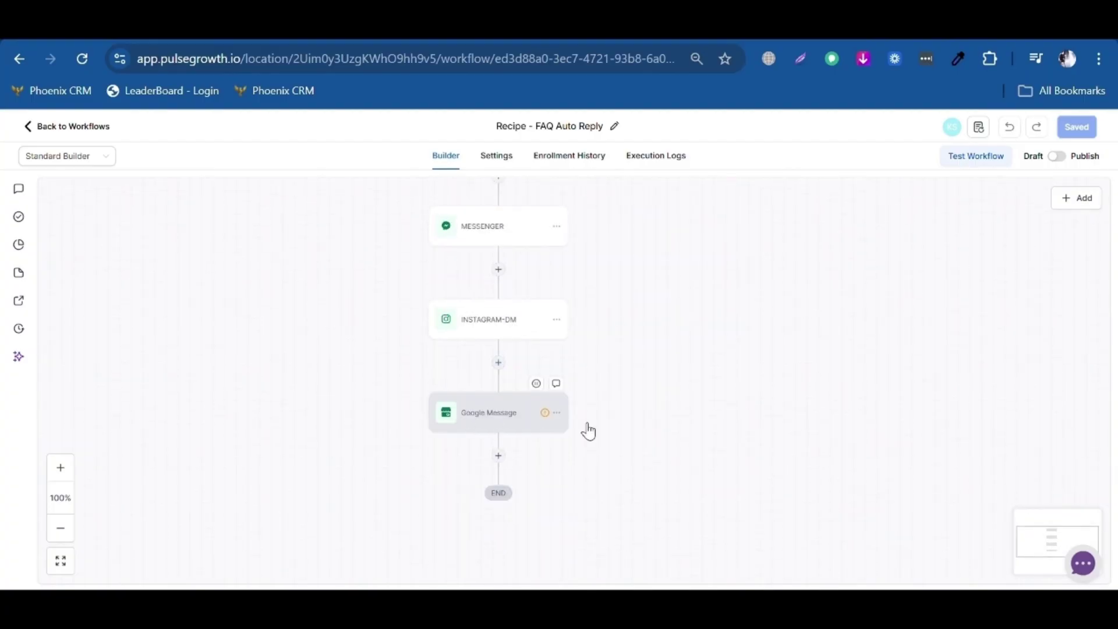
left_click(1057, 157)
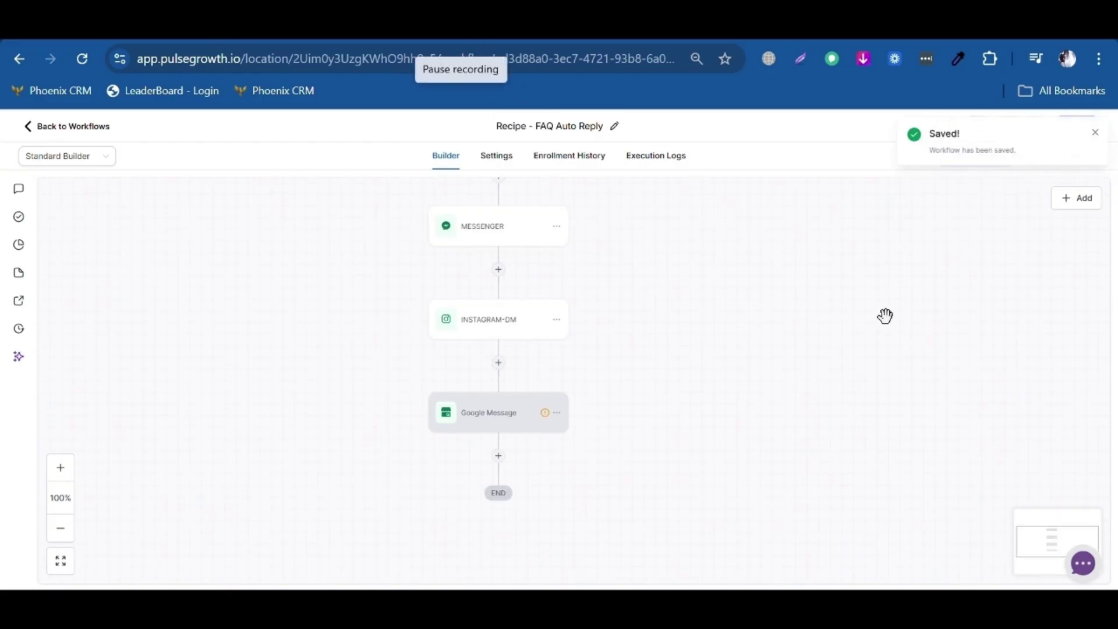
left_click(1096, 132)
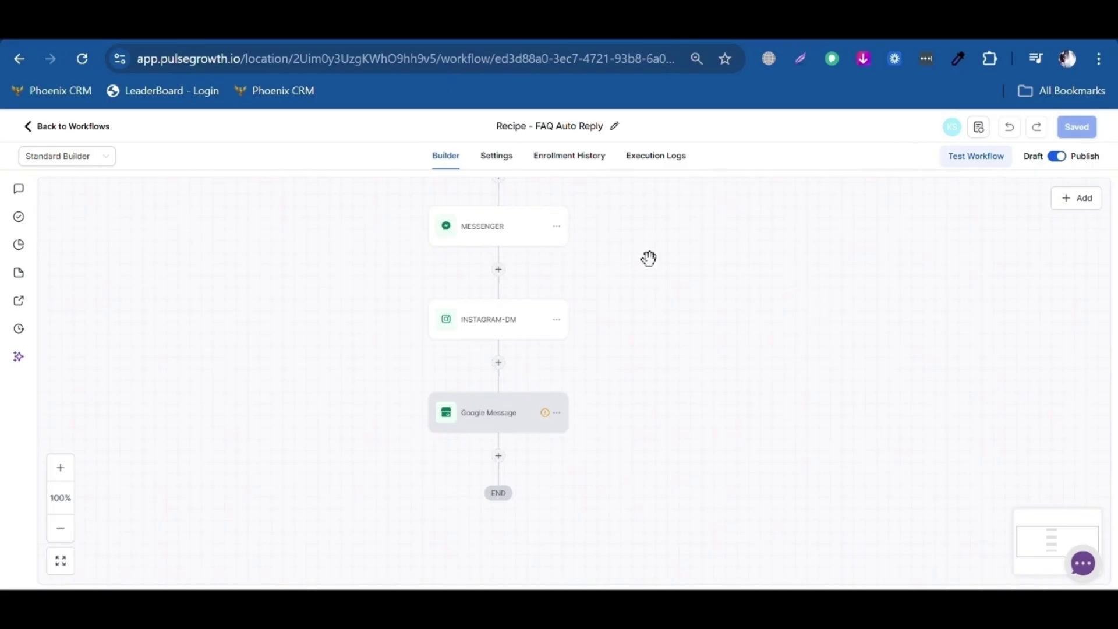